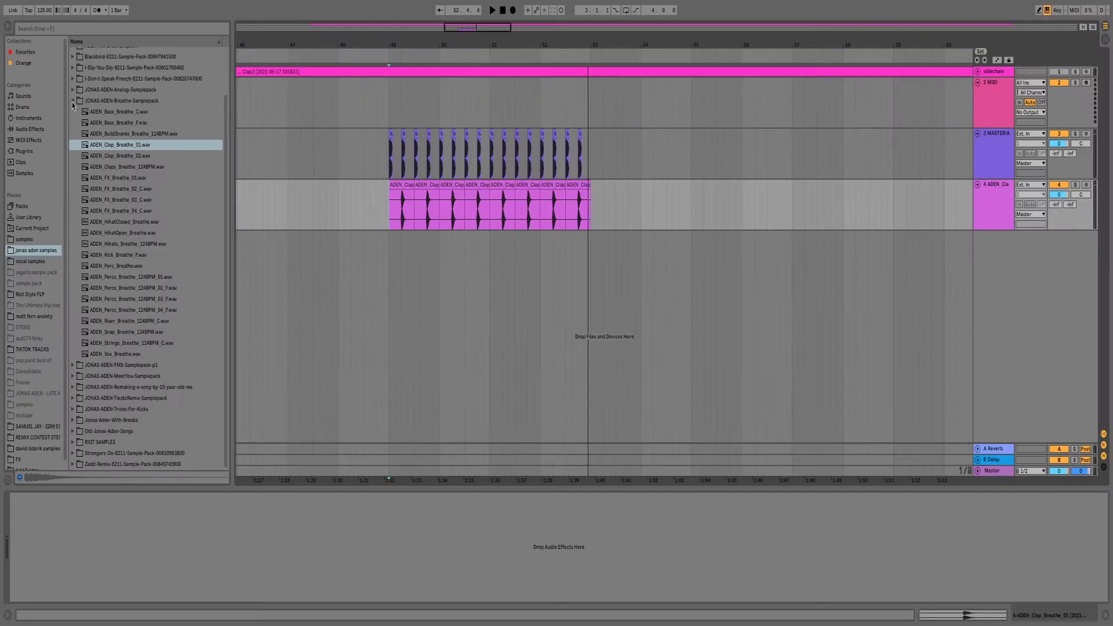
Collapse the JONAS-ADEN-Breathe sample pack folder and insert a new MIDI track below the drum fill track.
left_click(72, 102)
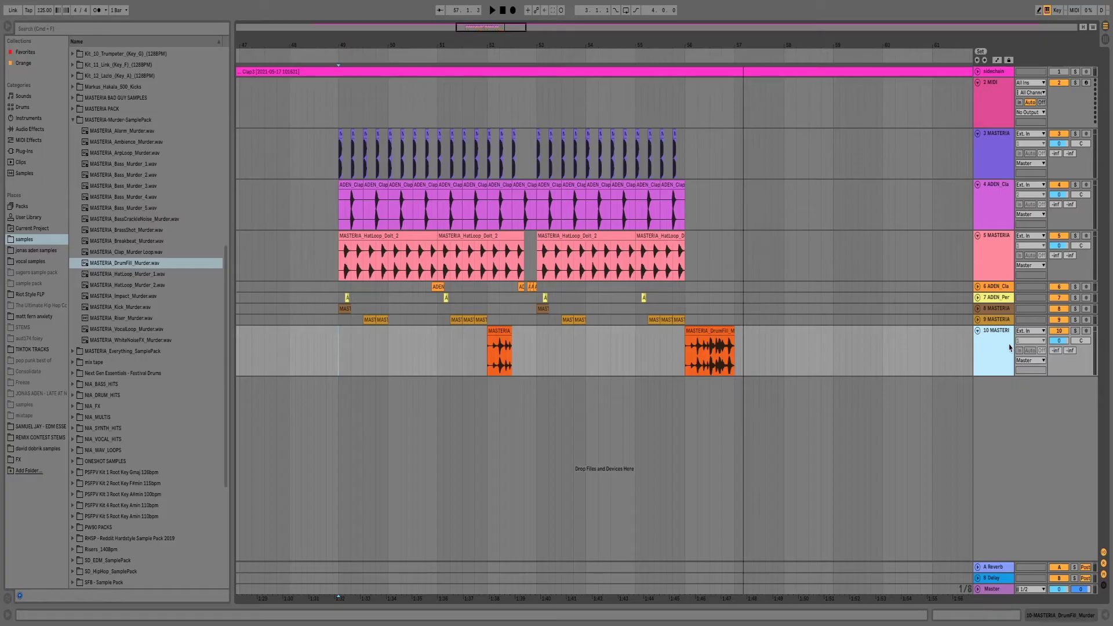
key("super+shift+t")
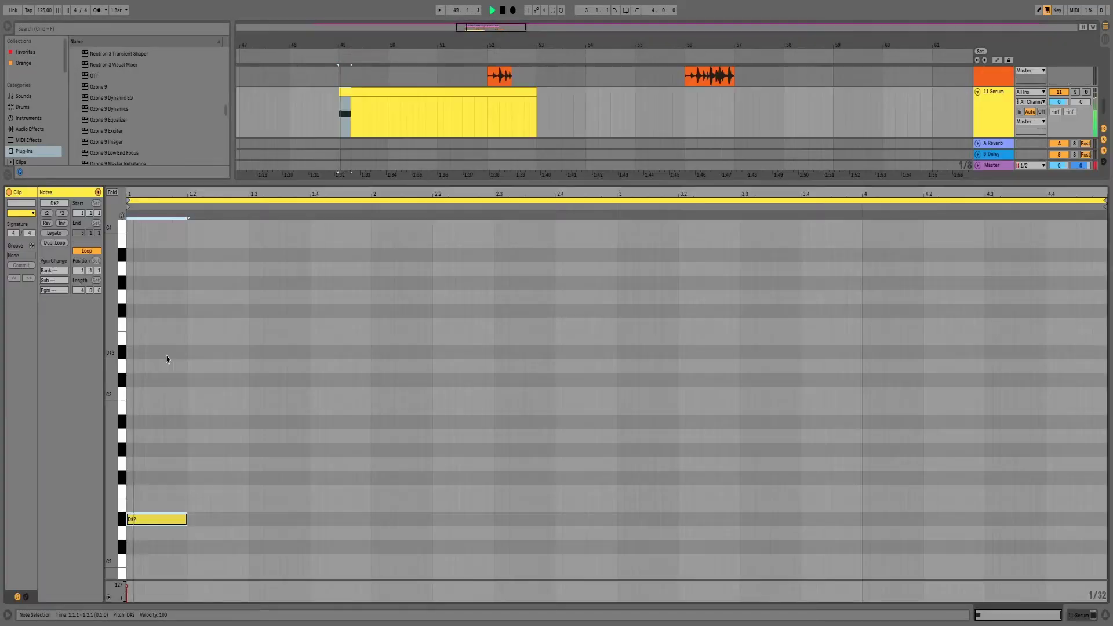
Continue the Serum bass phrase with D#3, A#1, three E2, A#1 and A1 notes, and duplicate it into the clip's second half.
key("shift+Up")
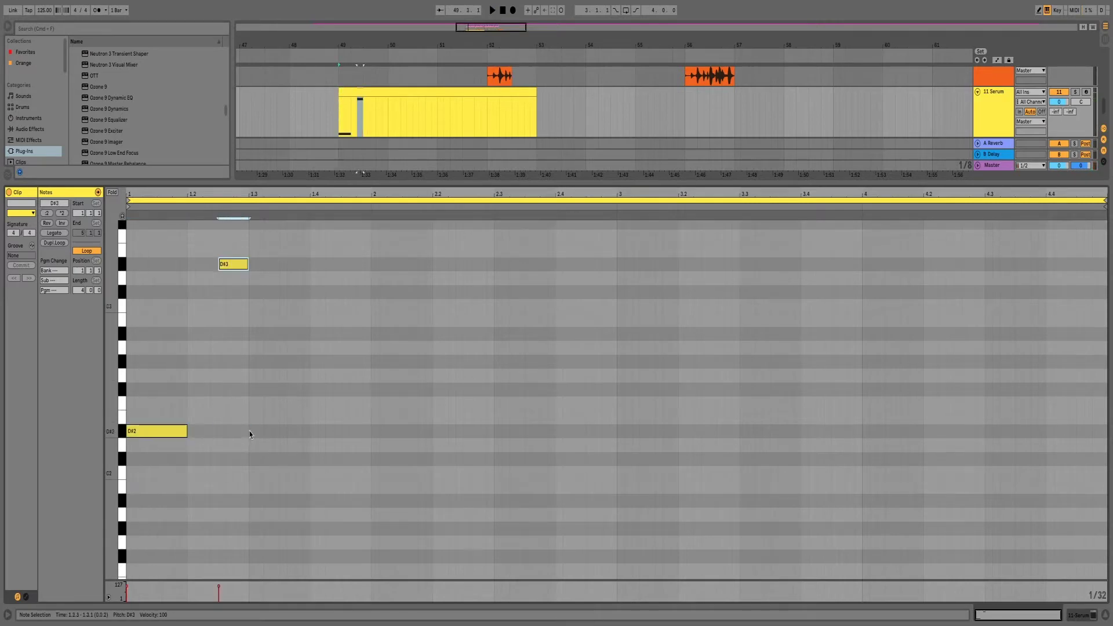
left_click(251, 501)
left_click_drag(311, 417, 492, 417)
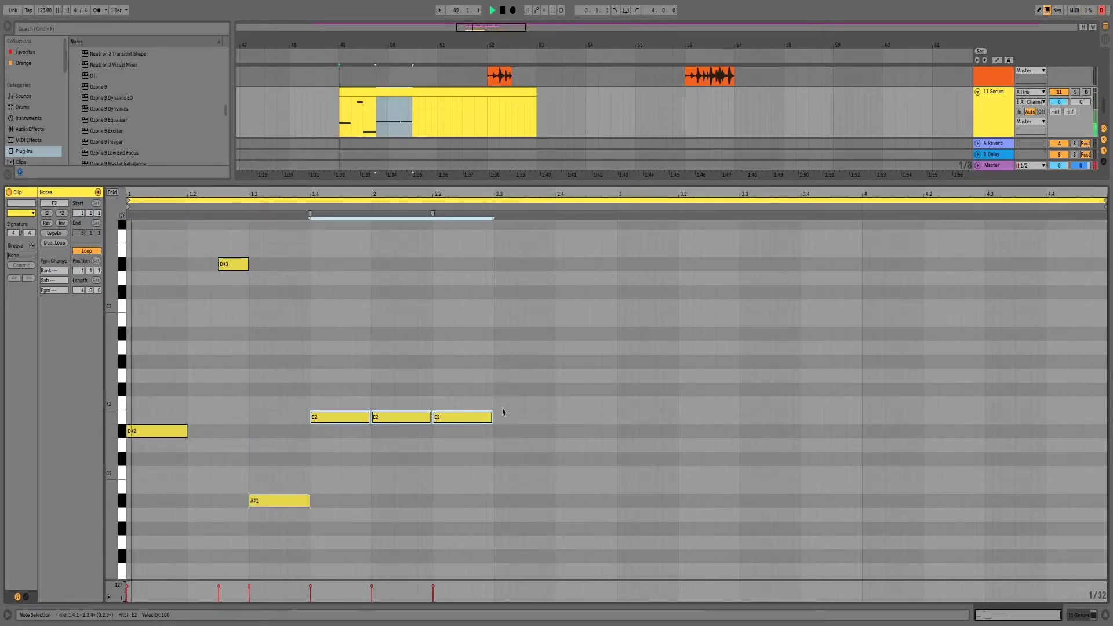
left_click(525, 500)
left_click(585, 514)
key("ctrl+a")
key("ctrl+d")
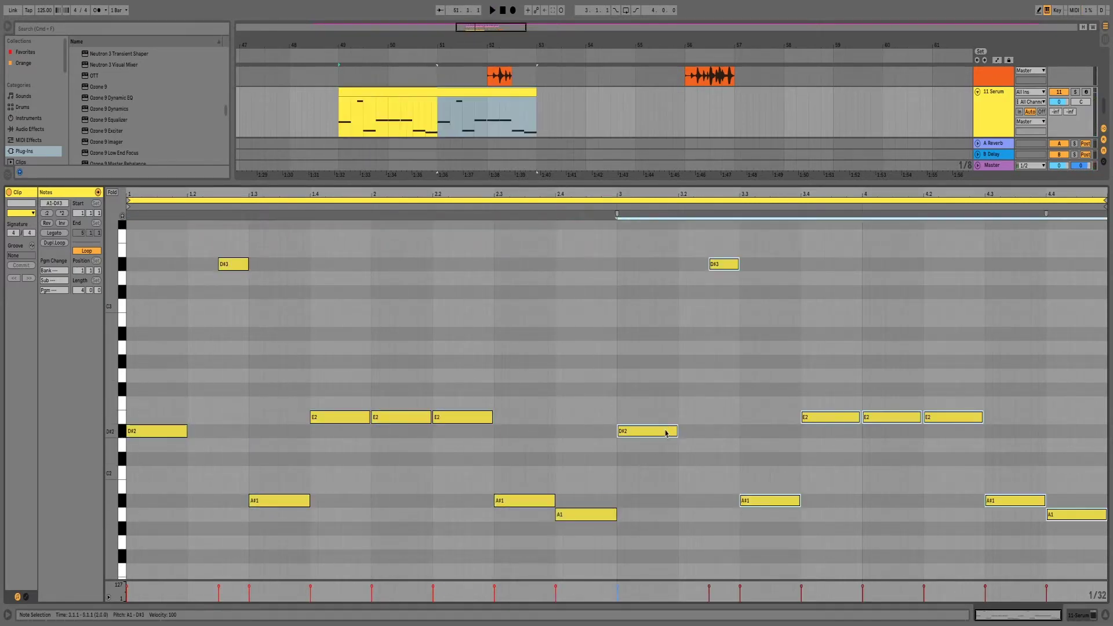
Add a short G#2 note just before the second D#3 and audition the phrase.
left_click(671, 409)
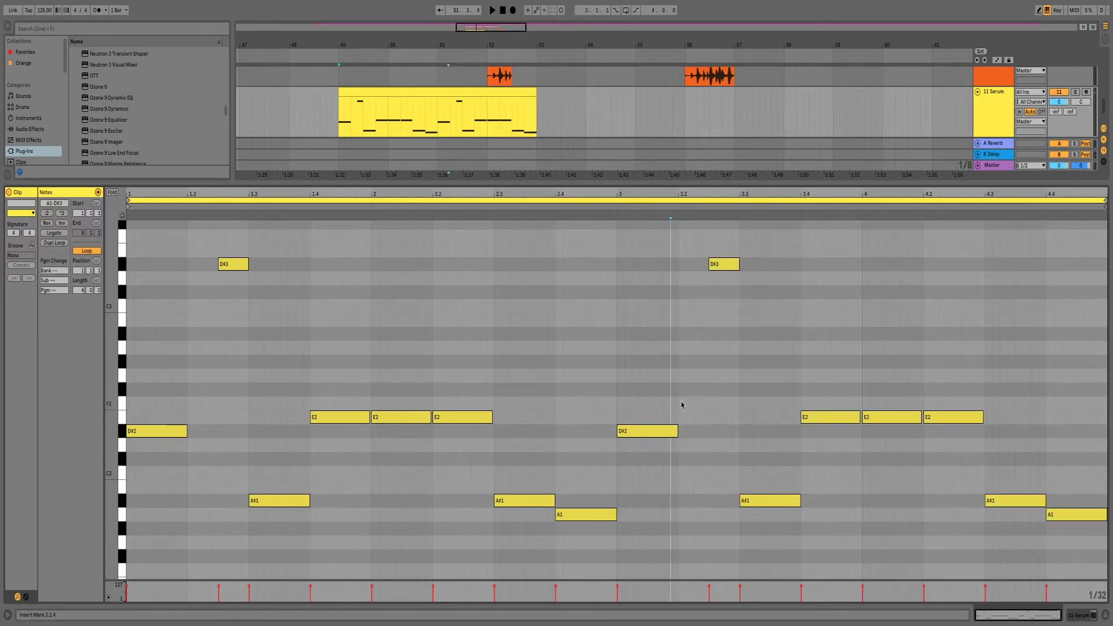
left_click_drag(681, 405, 709, 404)
double_click(694, 362)
key("space")
key("space")
Move the clip's final A#1 and A1 notes up to D#2, play the phrase and duplicate the Serum clip.
left_click_drag(1019, 501, 1020, 436)
left_click_drag(1074, 515, 1074, 432)
key("space")
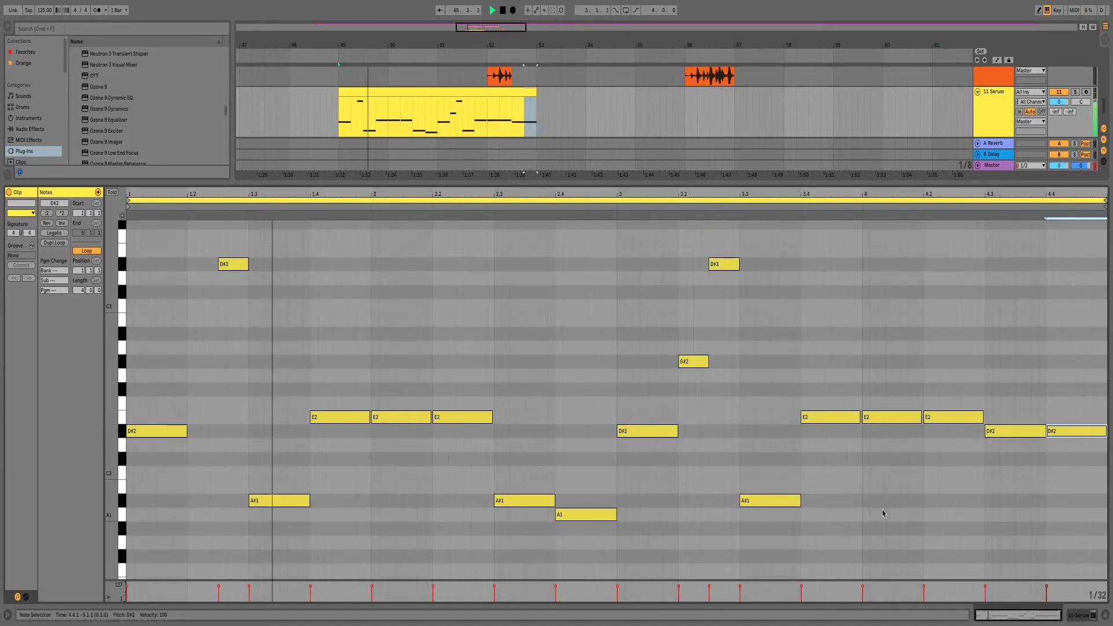
key("ctrl+d")
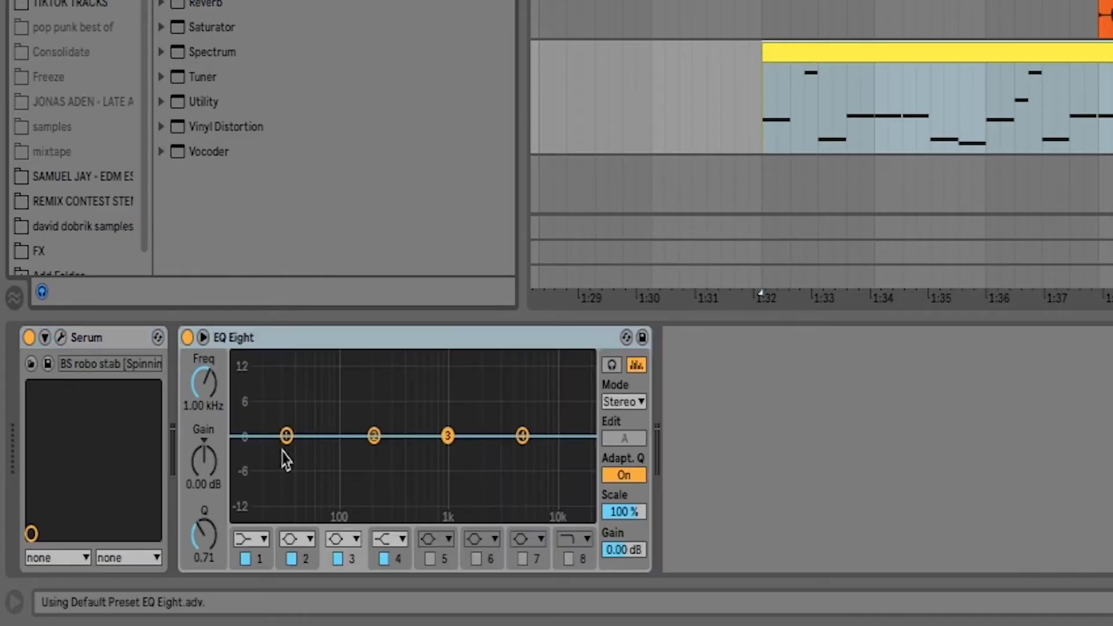
Change EQ Eight's first band to a low cut, raise its cutoff to about 100 Hz and fold the device.
left_click(263, 540)
left_click(251, 399)
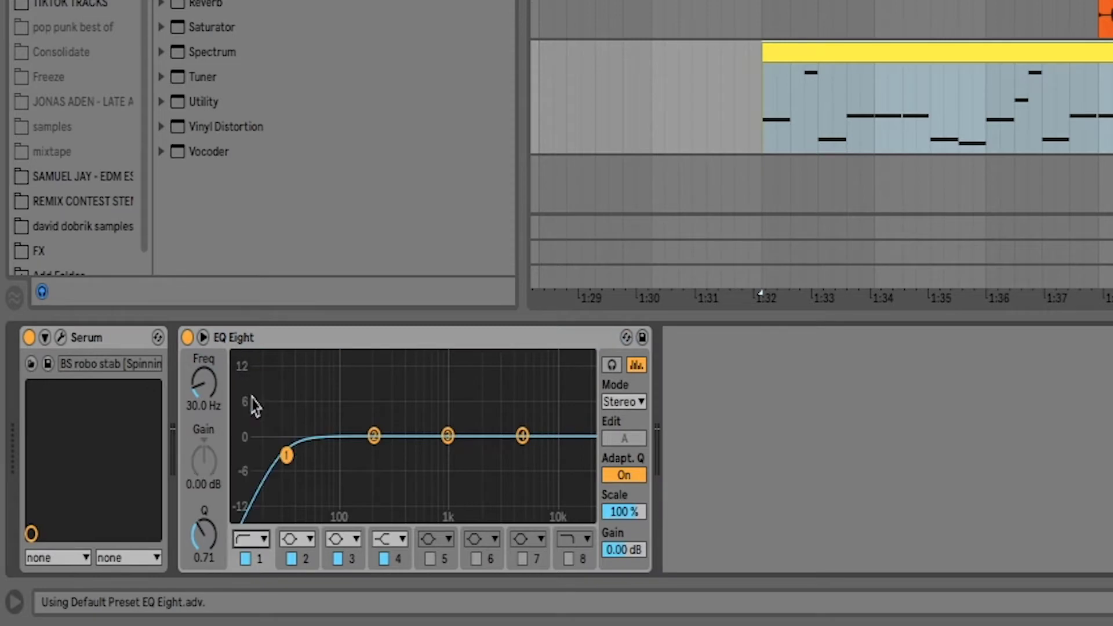
left_click_drag(287, 456, 342, 457)
left_click(203, 337)
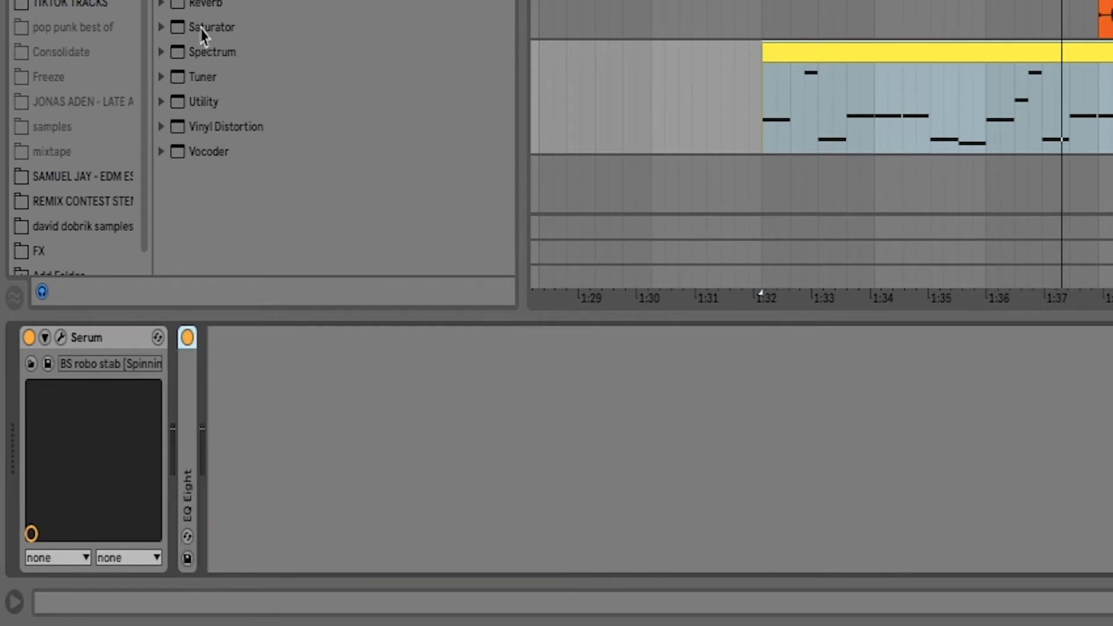
Add a Saturator after EQ Eight with slightly raised Drive, and audition the chain with OTT added.
double_click(204, 29)
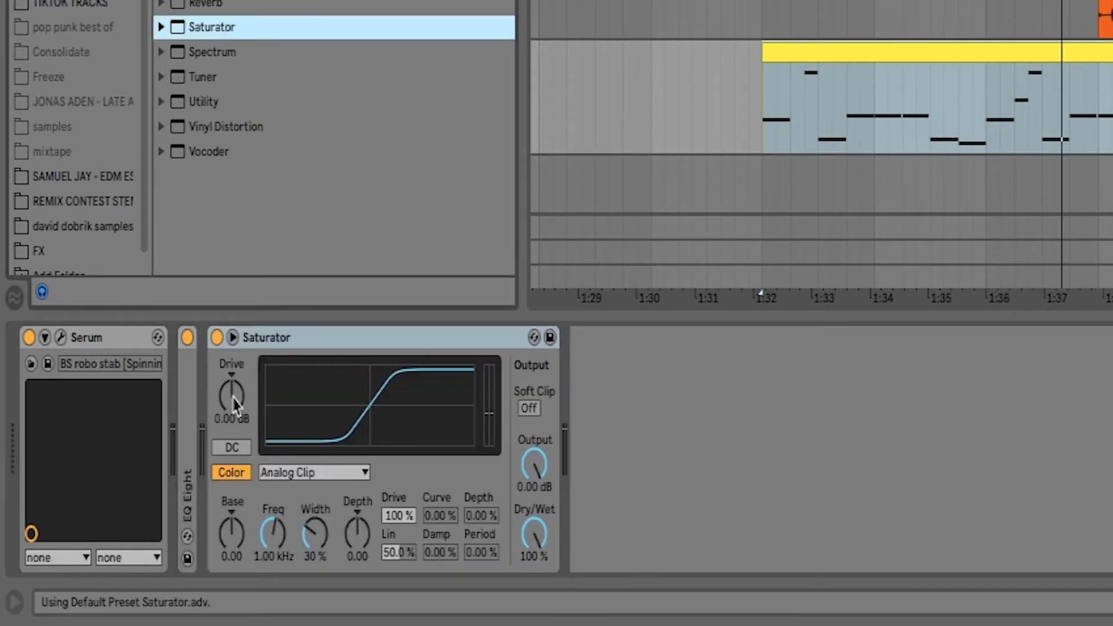
left_click_drag(235, 404, 235, 389)
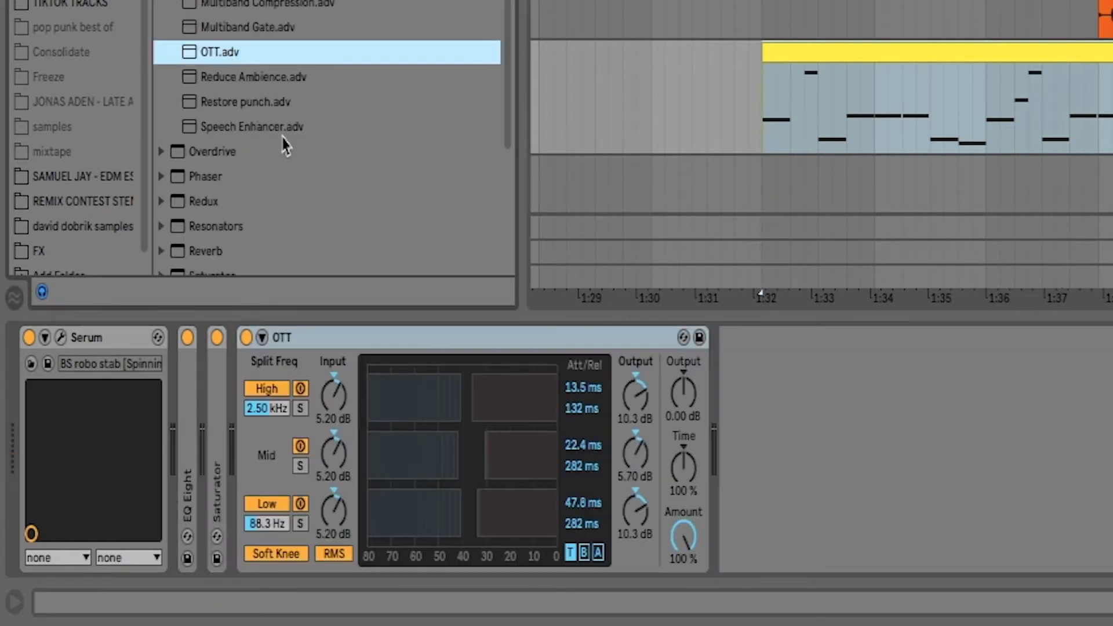
key("space")
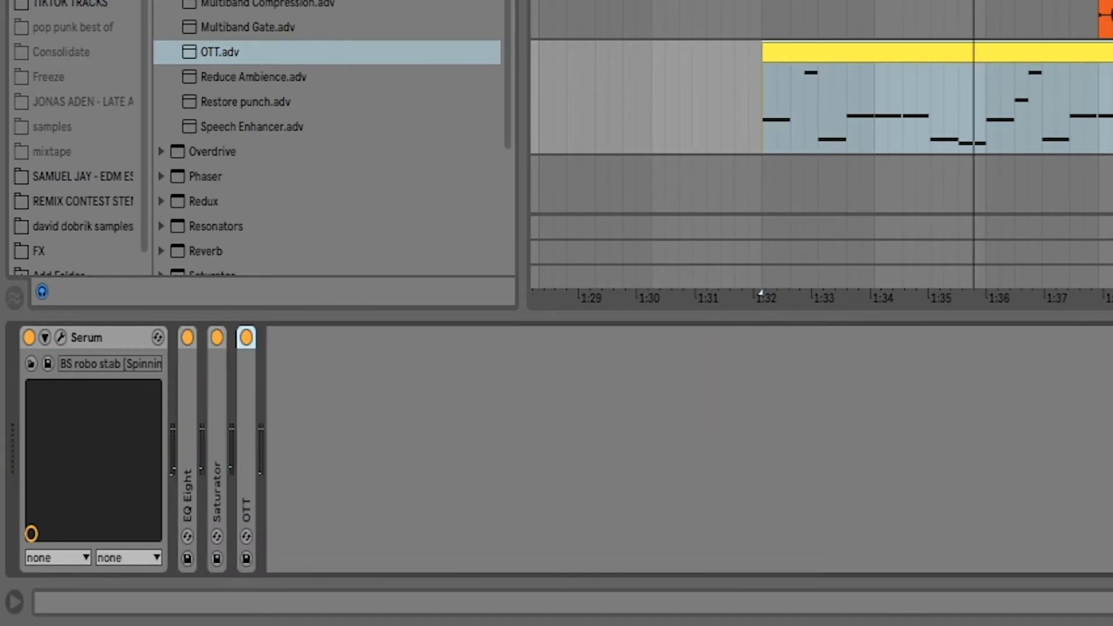
Enable the Compressor's sidechain on the Serum track, set its audio source to the sidechain track and play back.
scroll(330, 139, "down", 3)
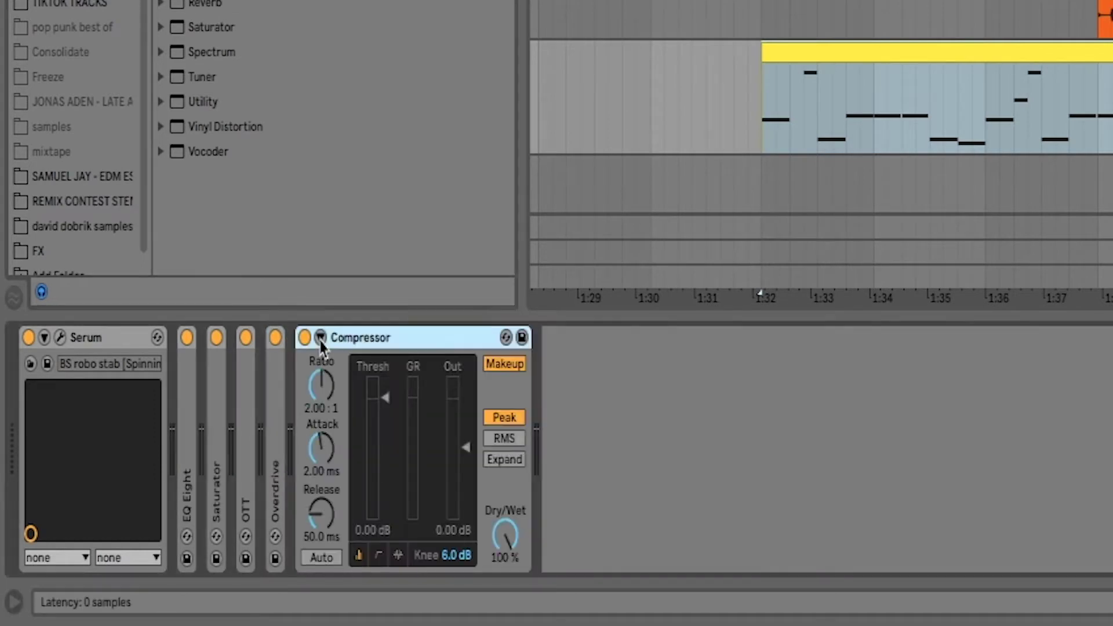
left_click(299, 460)
left_click(348, 363)
left_click(364, 401)
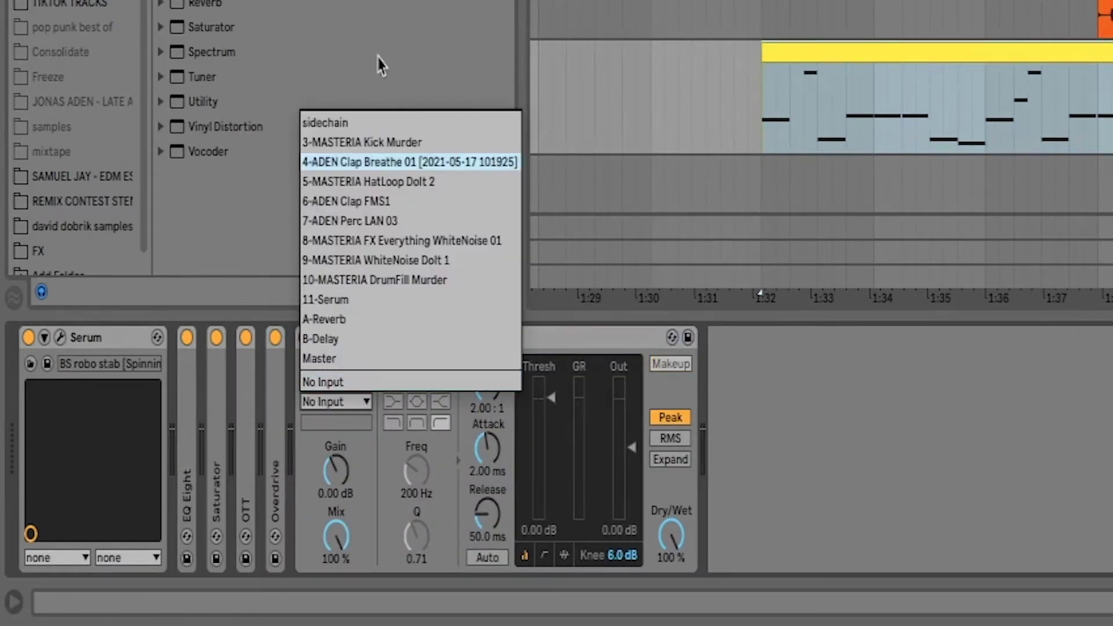
left_click(371, 123)
key("space")
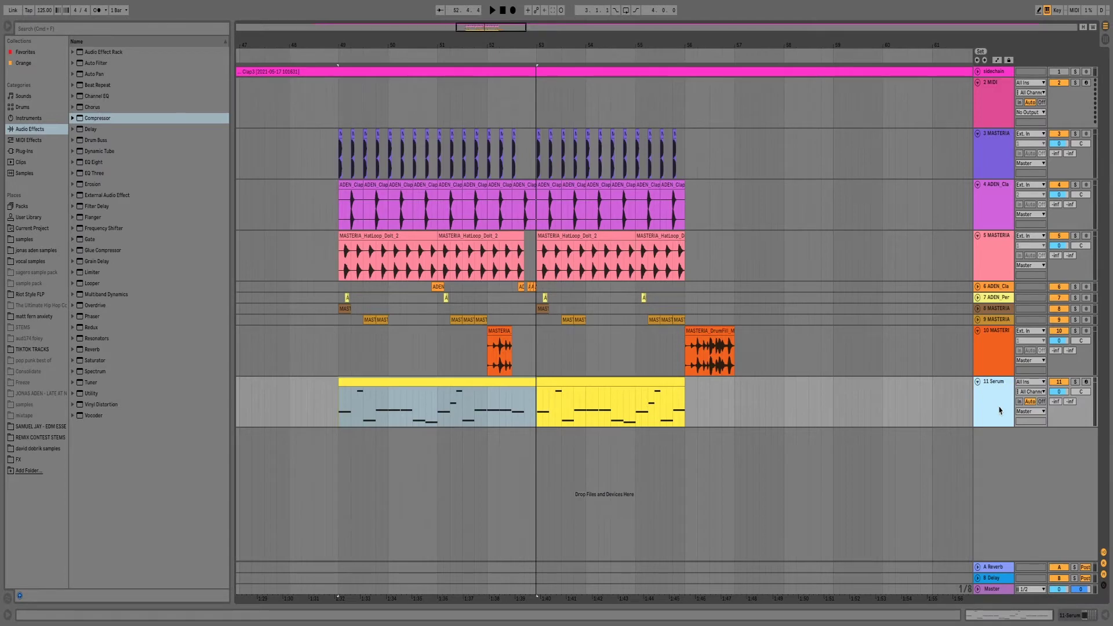
Duplicate the Serum track for the BS_the_best_sub sub bass and hide the plug-in window.
key("super+d")
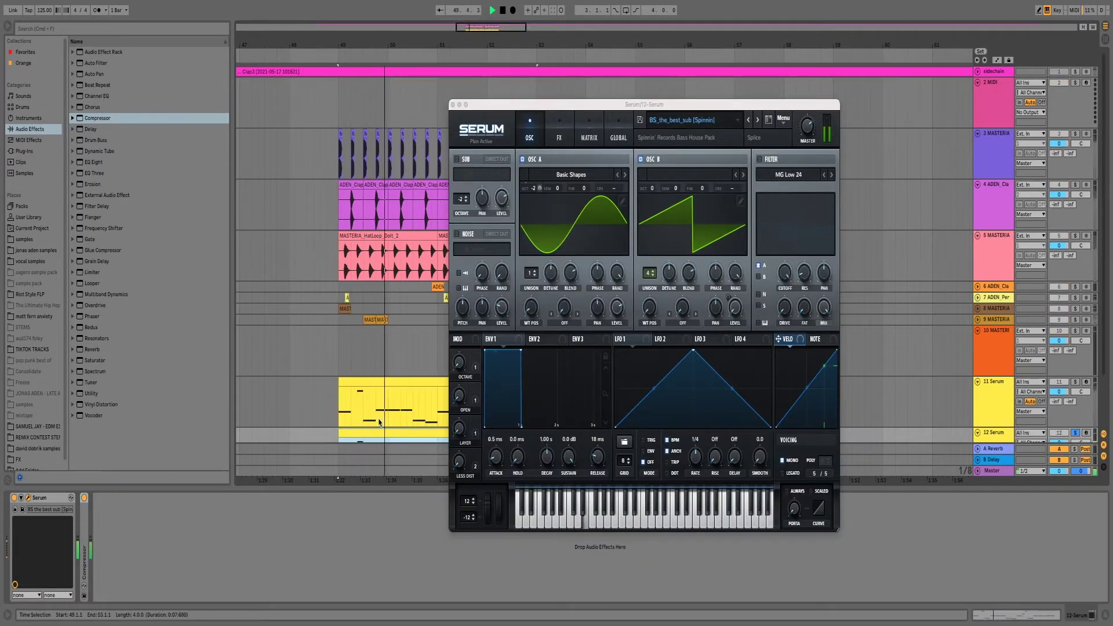
key("super+alt+p")
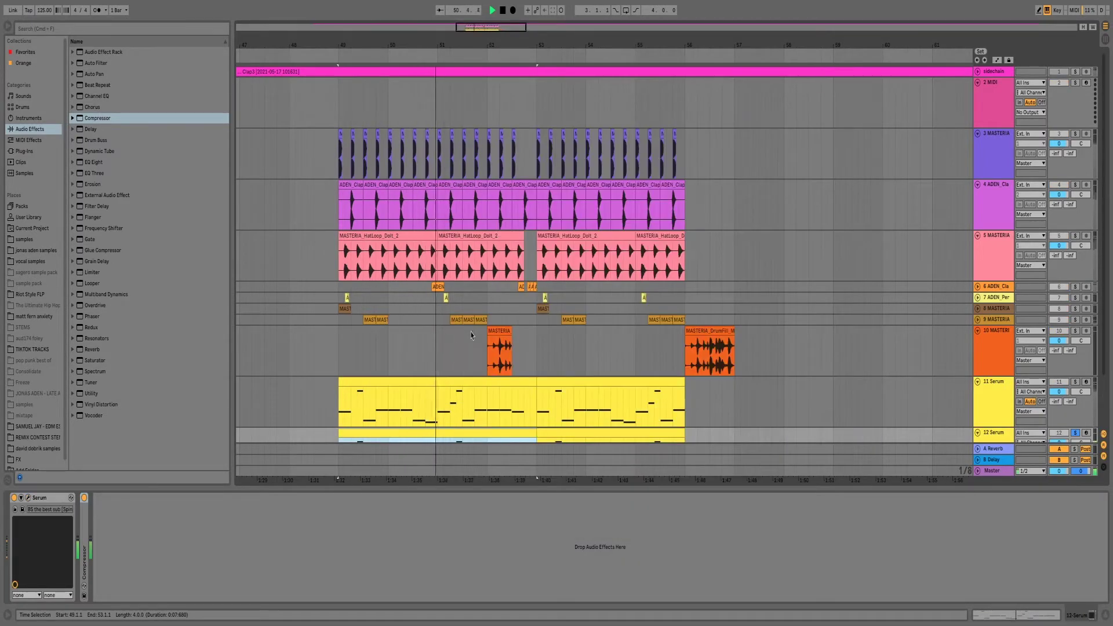
Shorten the first E2 note in the duplicated Serum track's clip to half its length and check the playback.
scroll(429, 353, "down", 2)
double_click(385, 374)
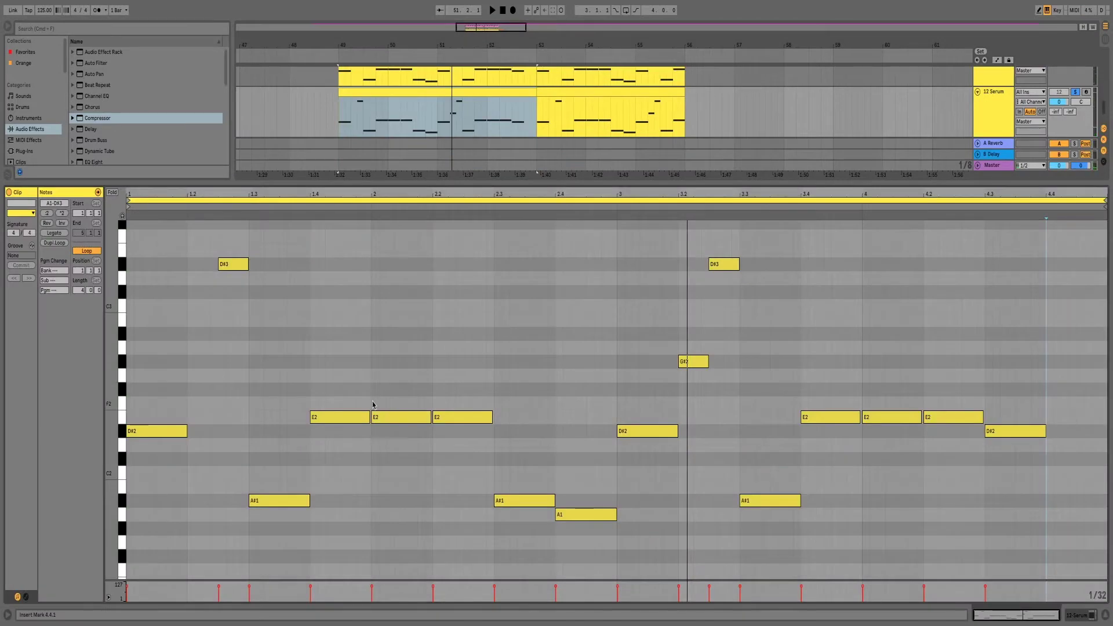
left_click_drag(369, 414, 339, 428)
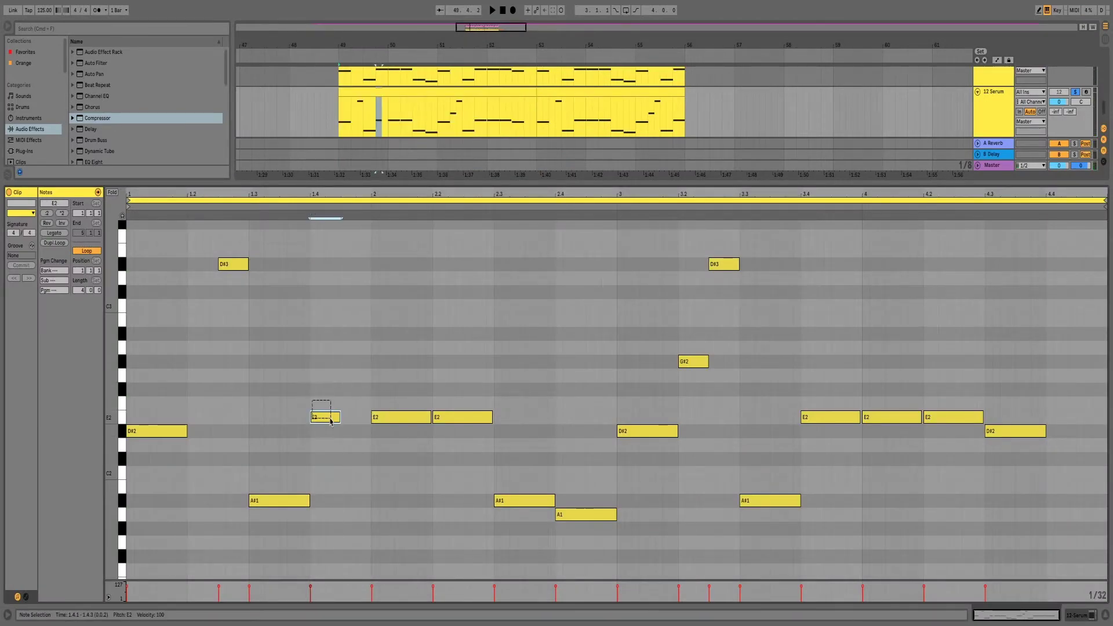
key("space")
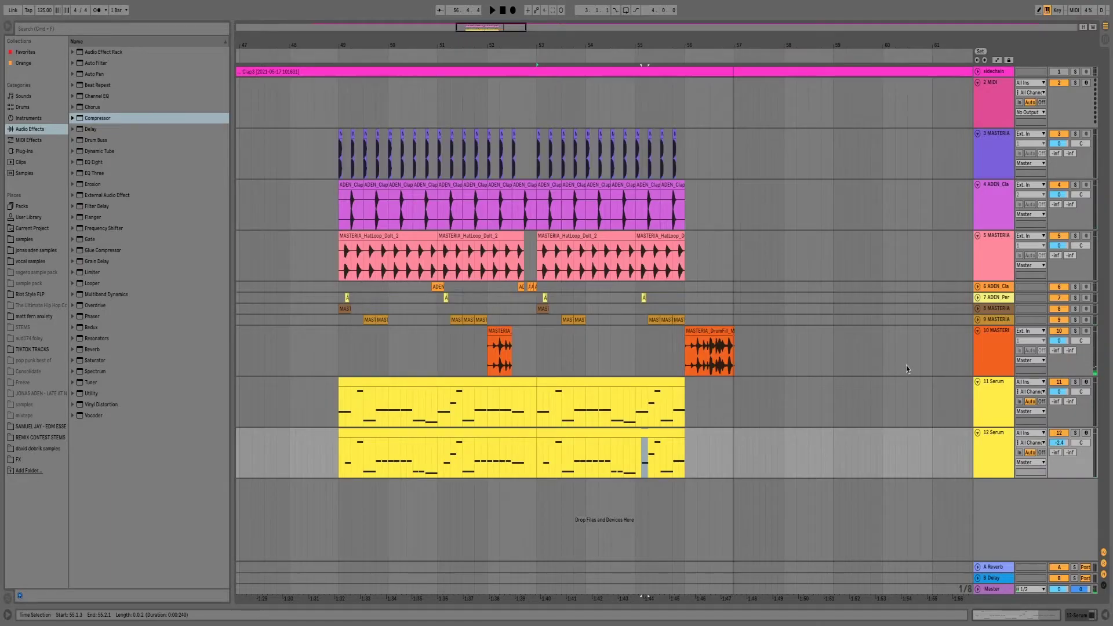
Insert an audio track above the drum fill, place MASTERIA_Vocal_Chants_Everything_126.wav from MASTERIA_Everything_SamplePack at bar 49 and play it.
left_click(989, 348)
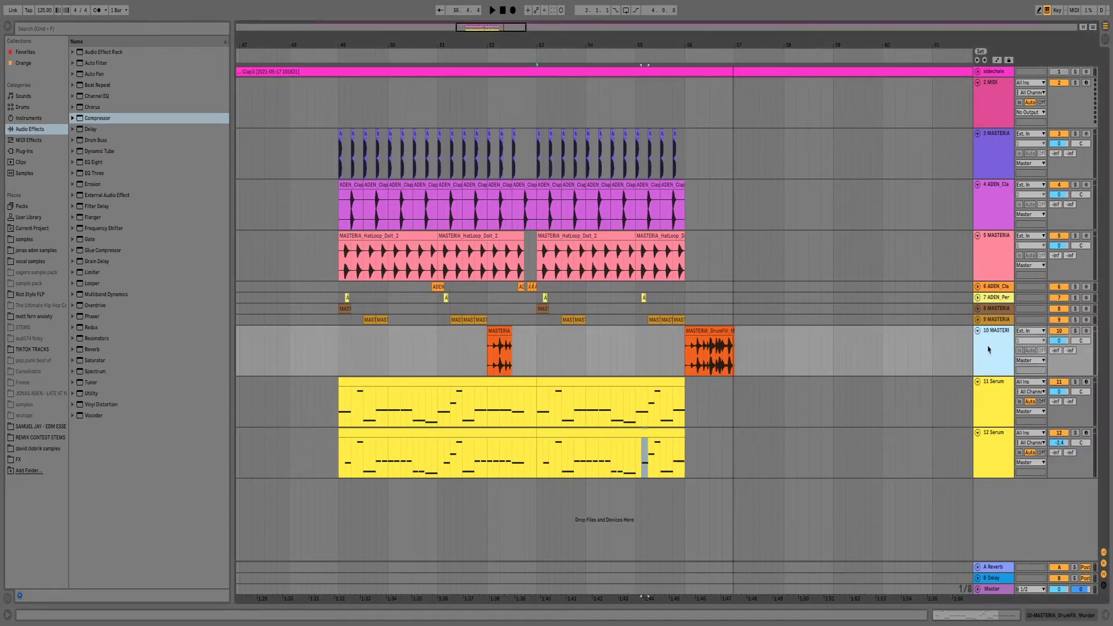
key("super+t")
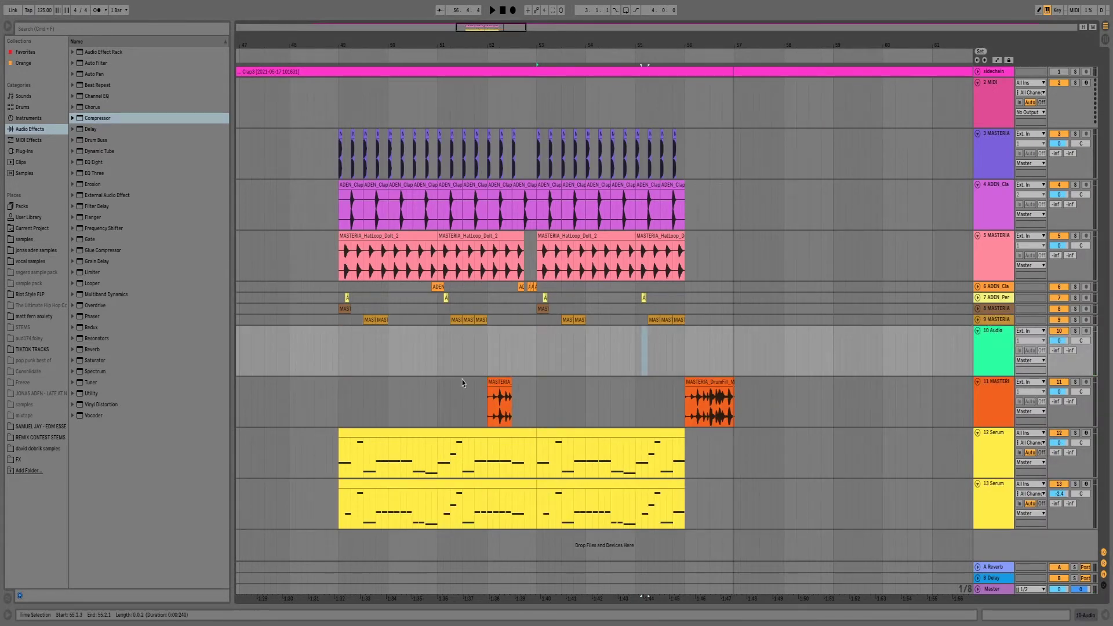
left_click(24, 239)
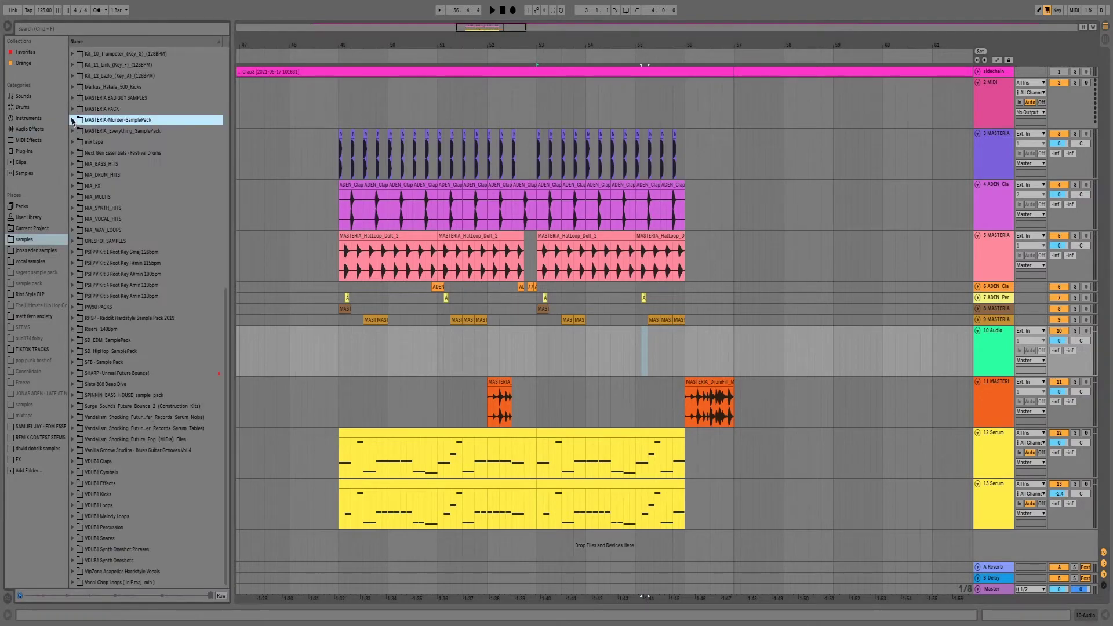
left_click(73, 131)
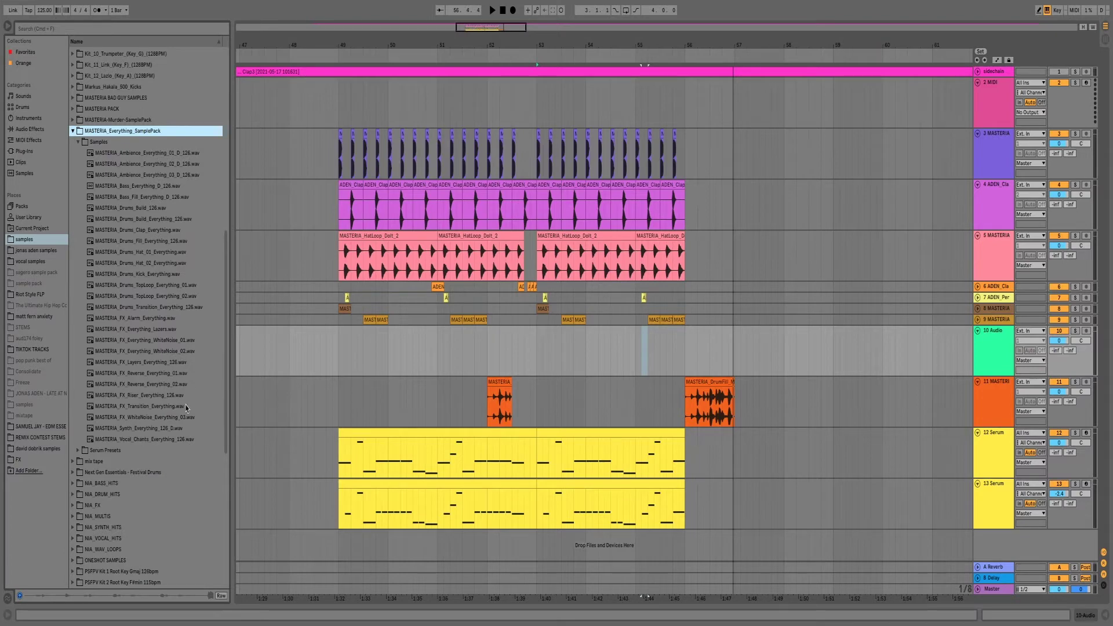
left_click_drag(145, 439, 340, 351)
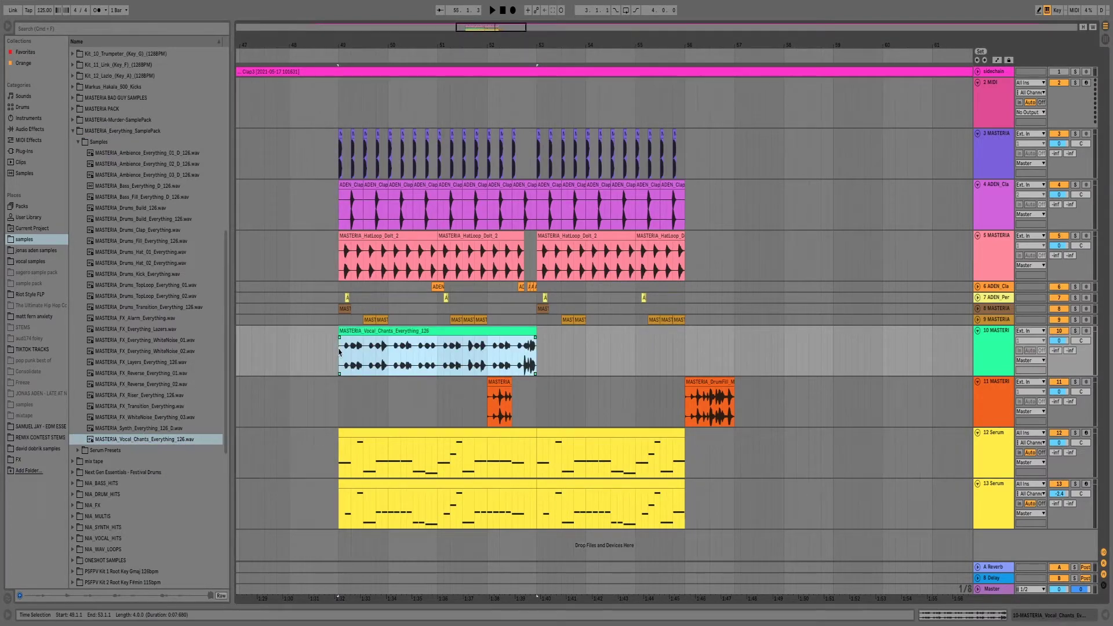
key("space")
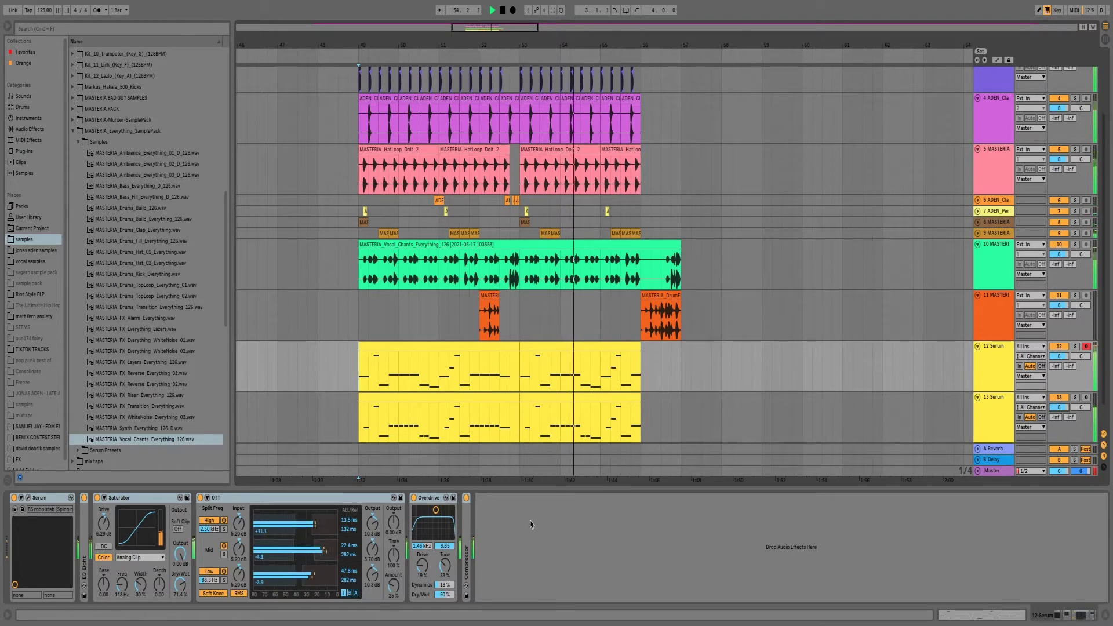
Hide the device view and duplicate the "We movin bricks (Wet) 123bpm" vocal clip directly after itself.
key("super+alt+l")
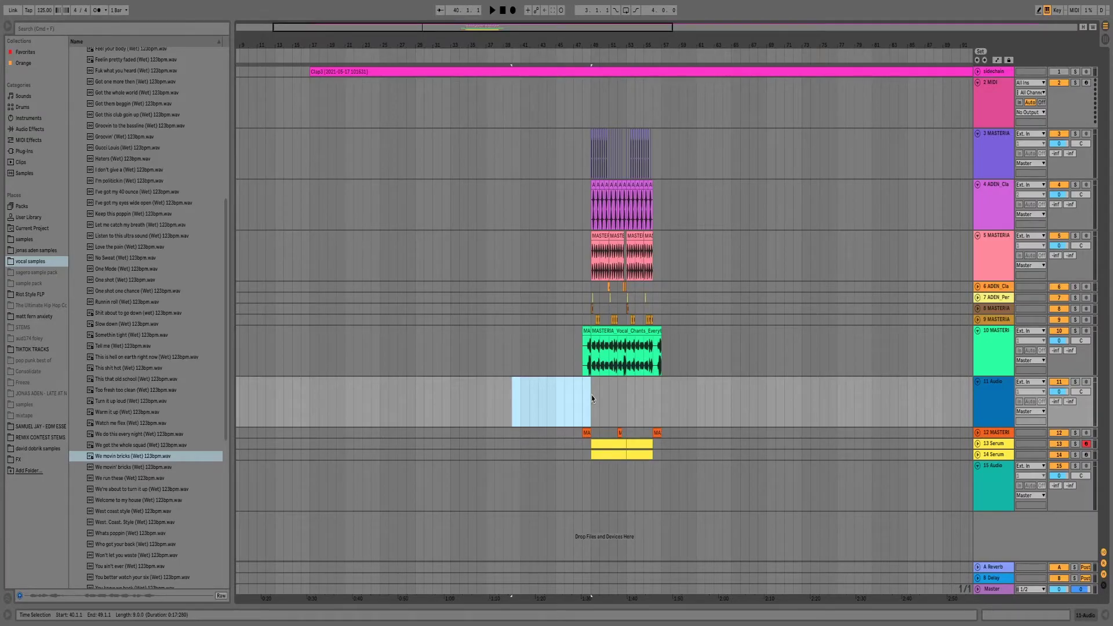
left_click(521, 398)
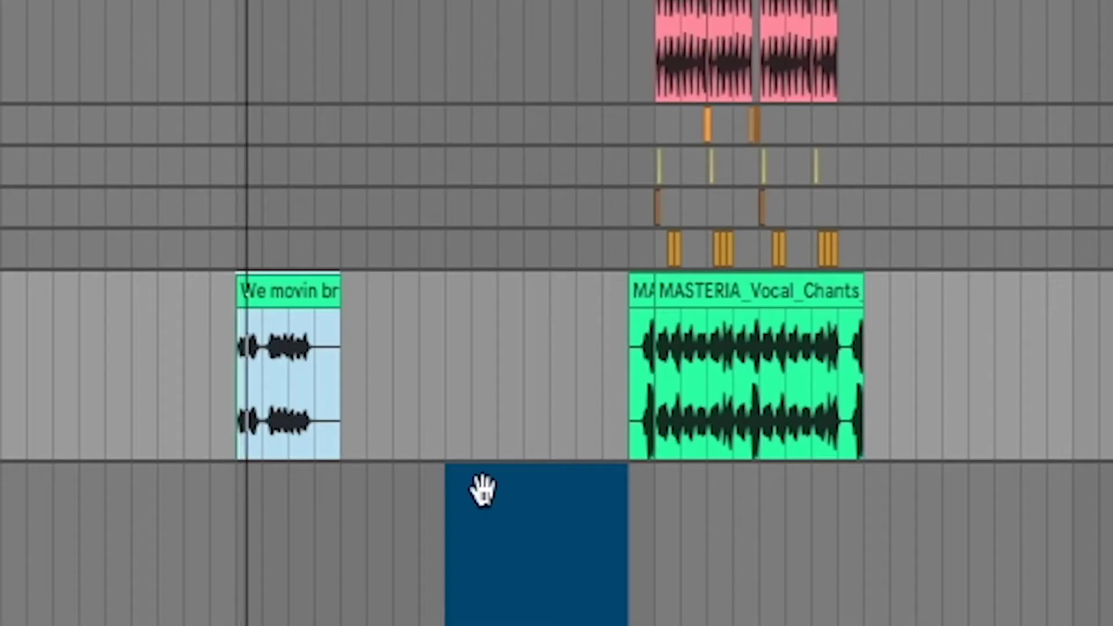
key("ctrl+d")
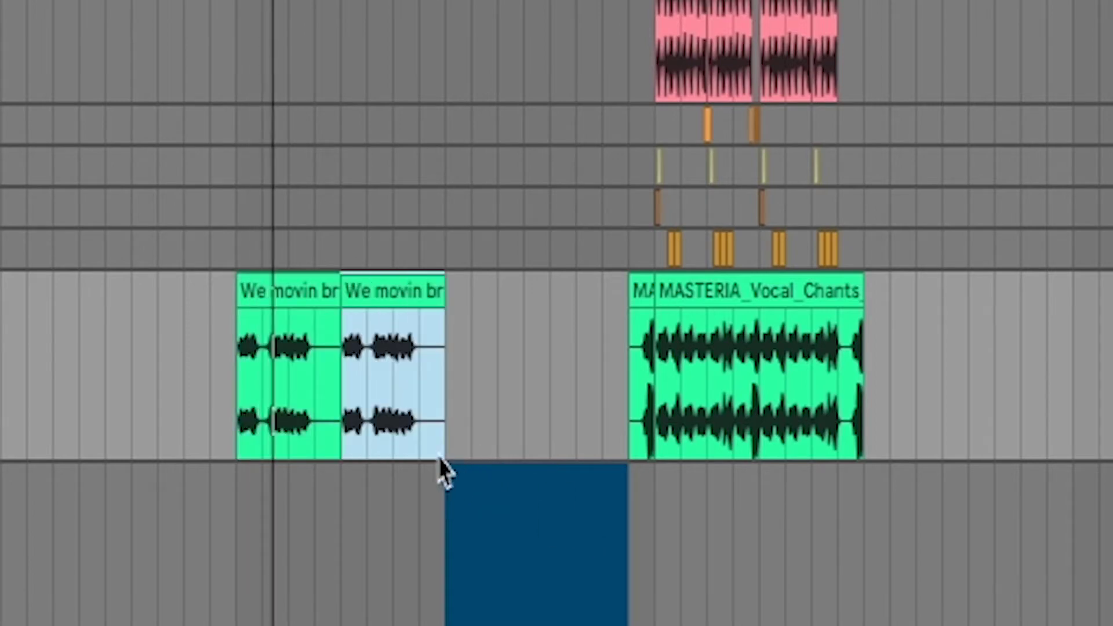
left_click_drag(483, 45, 483, 104)
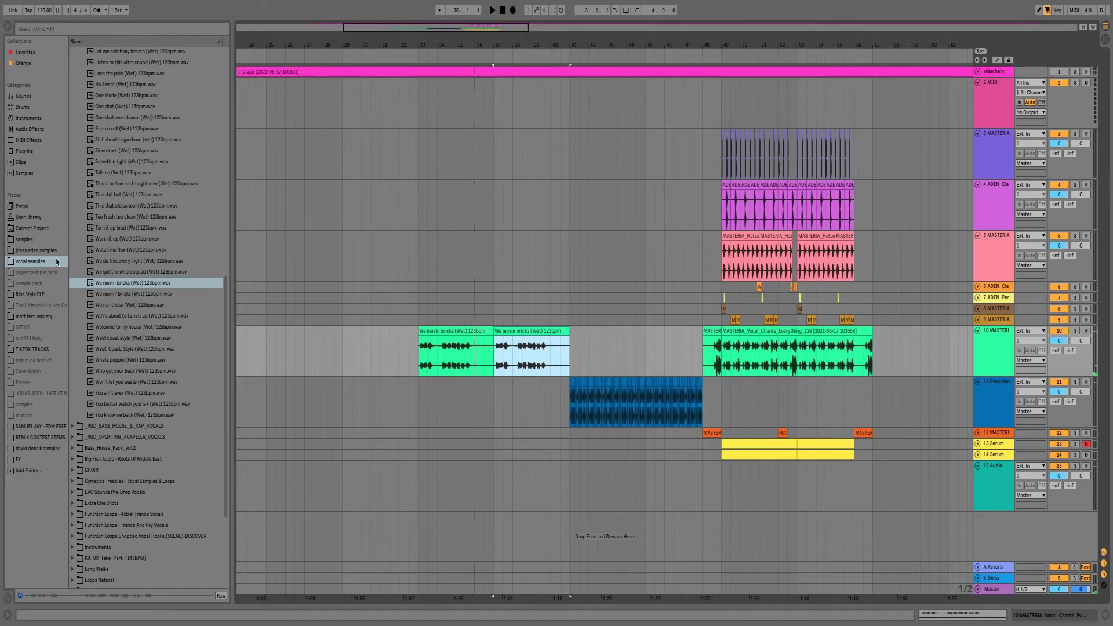
Place the MASTERIA_Breakbeat_Murder loop beneath the start of the first "We movin bricks" clip and duplicate it.
left_click(26, 240)
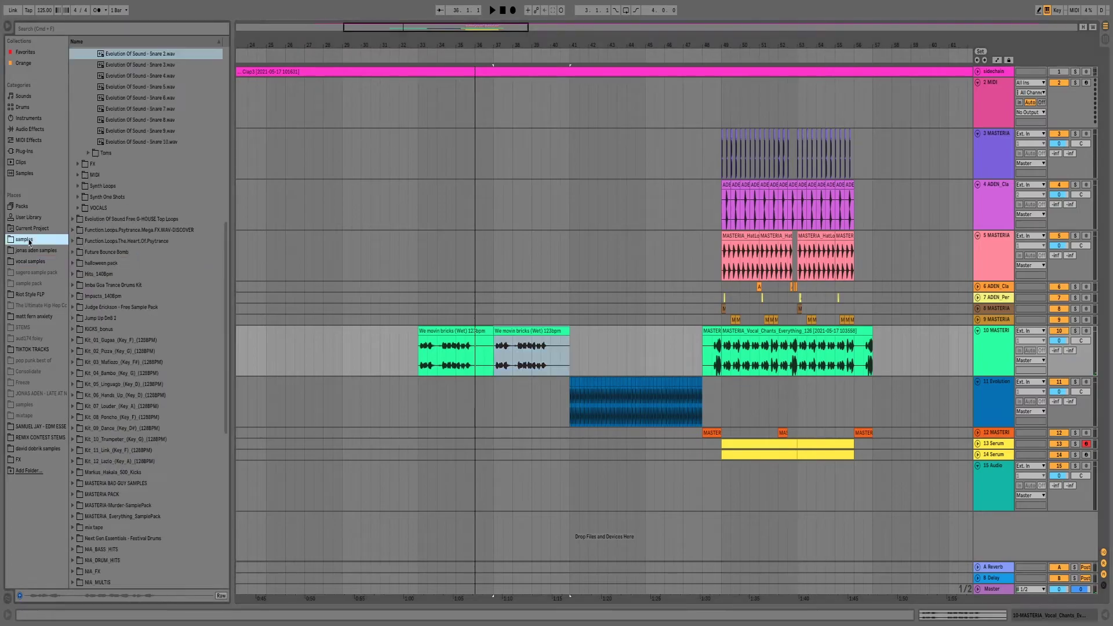
left_click_drag(97, 251, 440, 416)
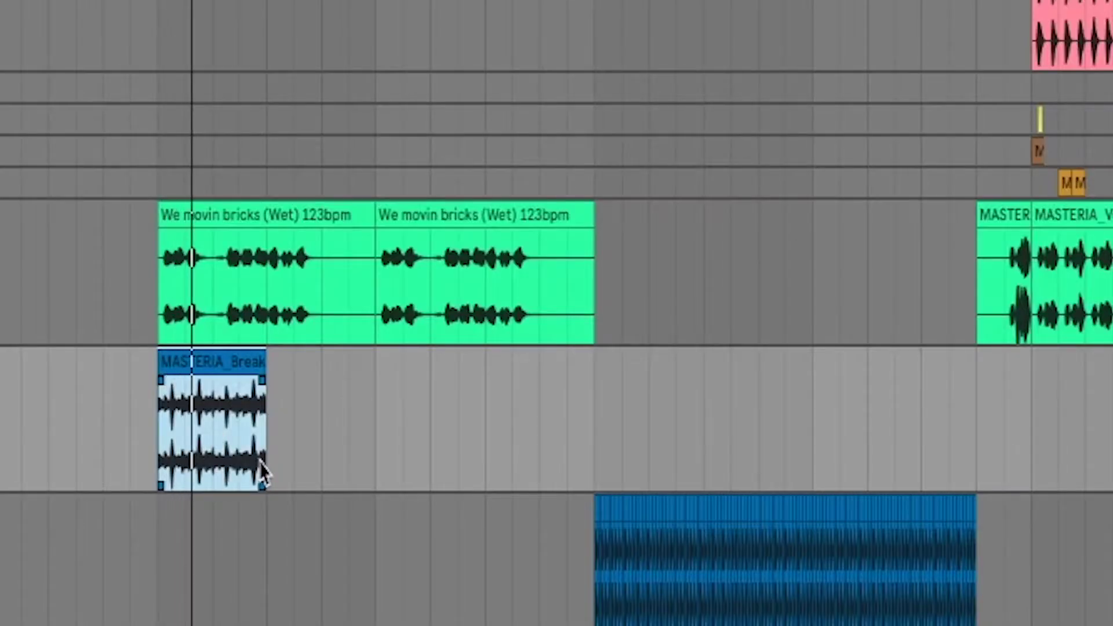
key("ctrl+d")
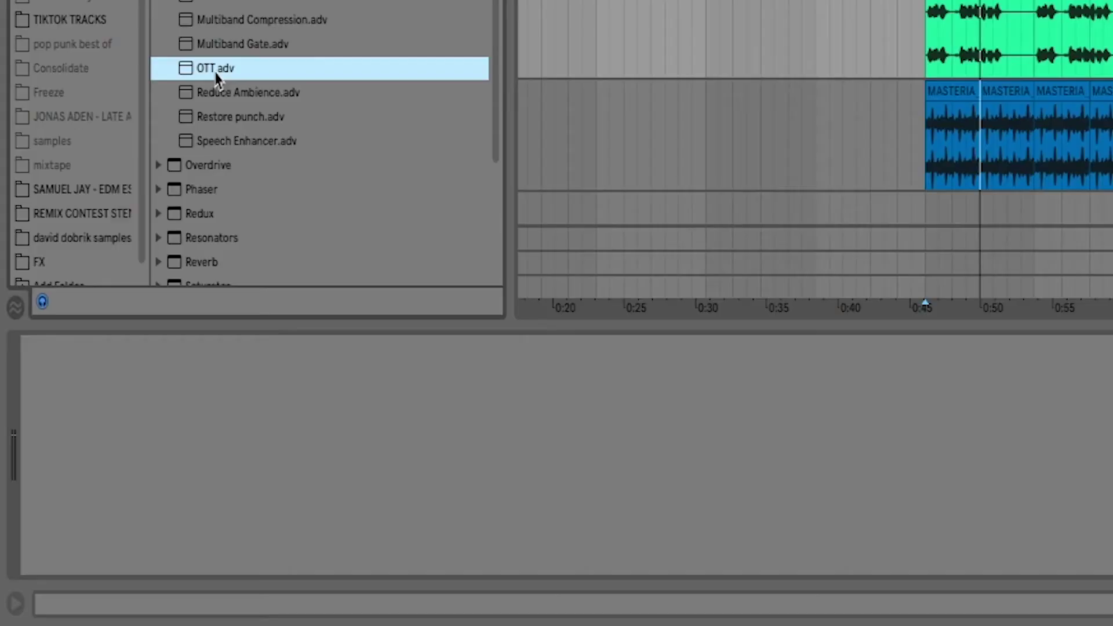
Add the OTT multiband dynamics preset to the "We movin bricks" vocal track's effect chain.
double_click(103, 374)
scroll(106, 395, "down", 4)
double_click(93, 351)
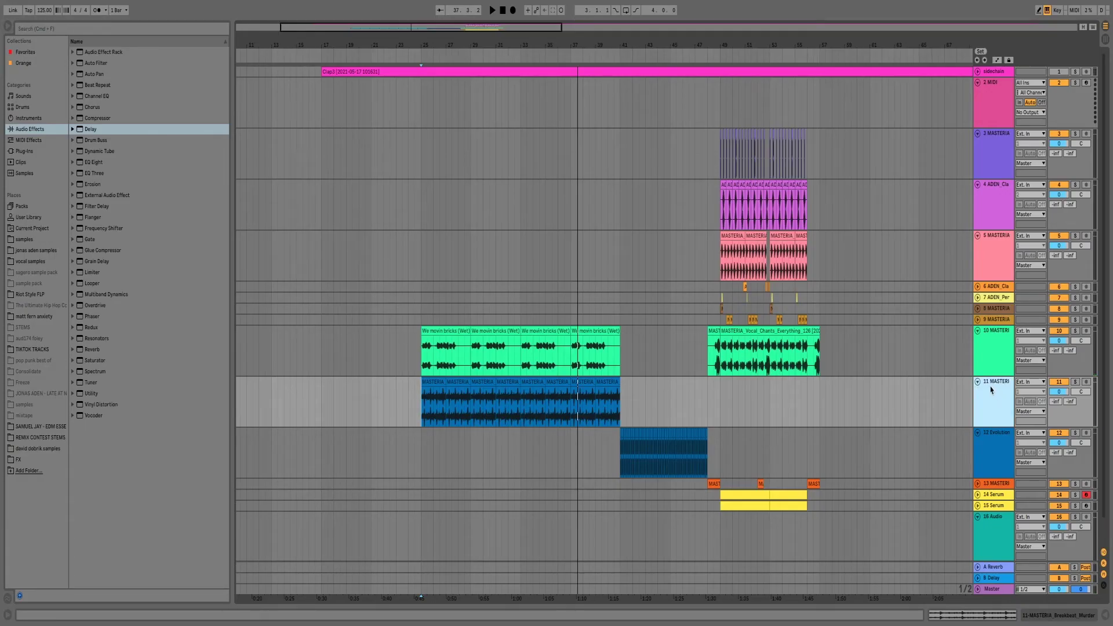
Insert a MIDI track below the breakbeat and build an eight-bar Serum clip from bar 25 with alternating D#3 and D#4 notes.
key("super+shift+t")
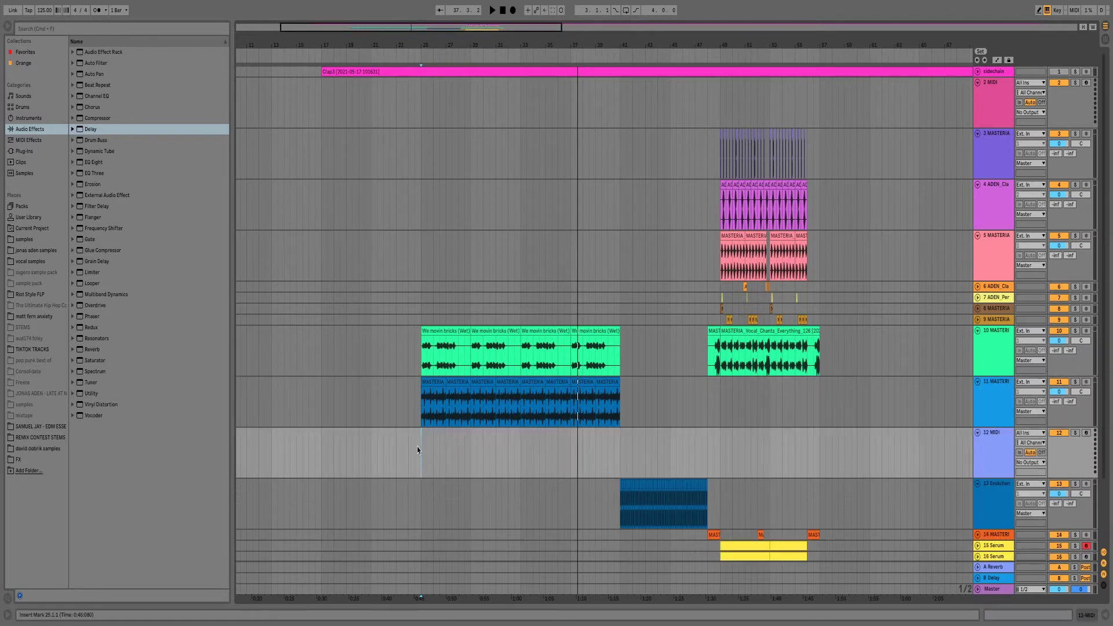
left_click_drag(421, 448, 517, 440)
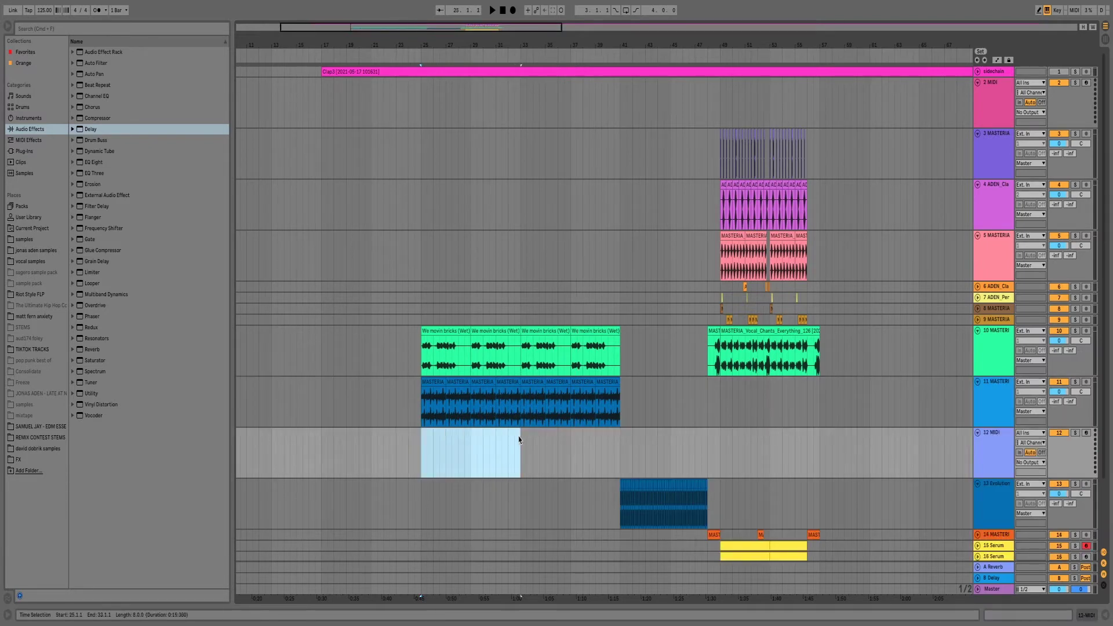
key("super+shift+m")
left_click(1001, 99)
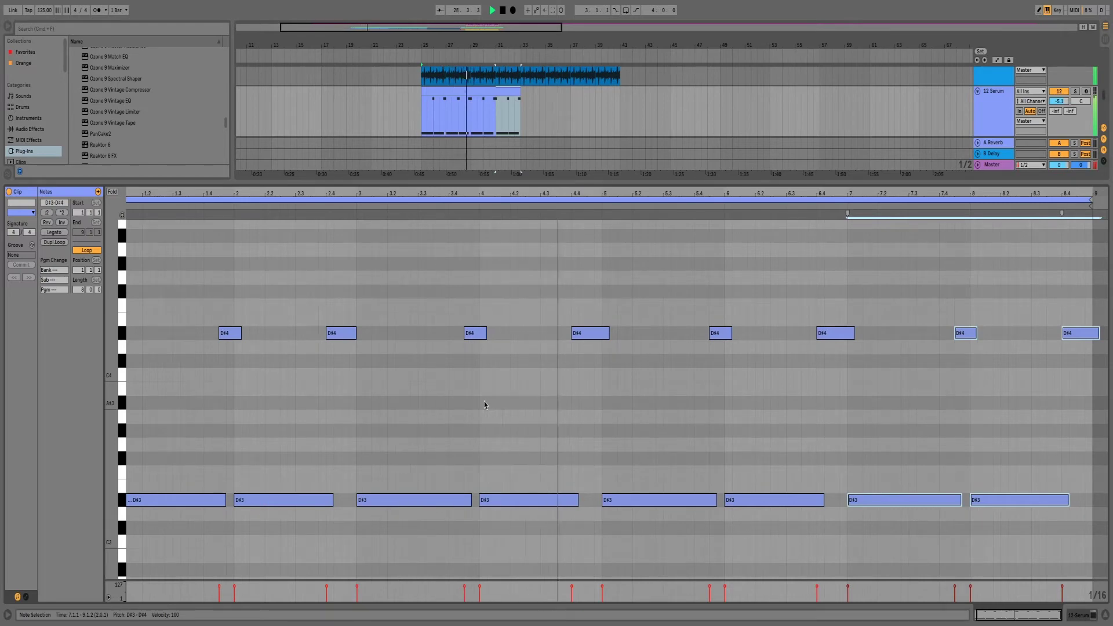
key("ctrl+alt+l")
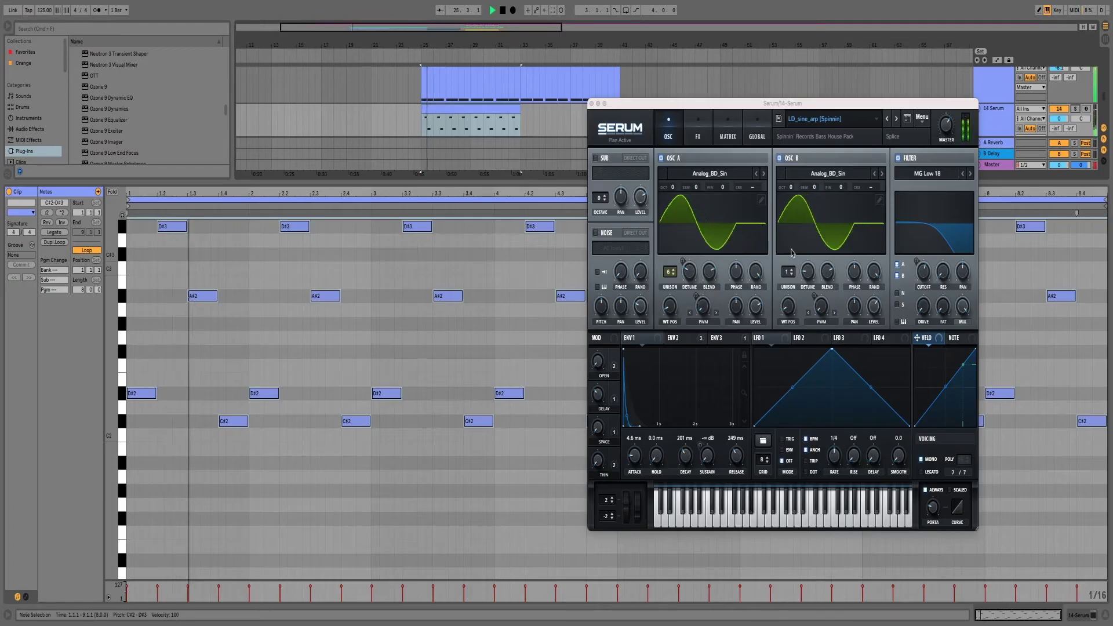
Close the LD_sine_arp Serum window and the note editor, and duplicate the eight-bar arp clip directly after itself.
left_click(591, 103)
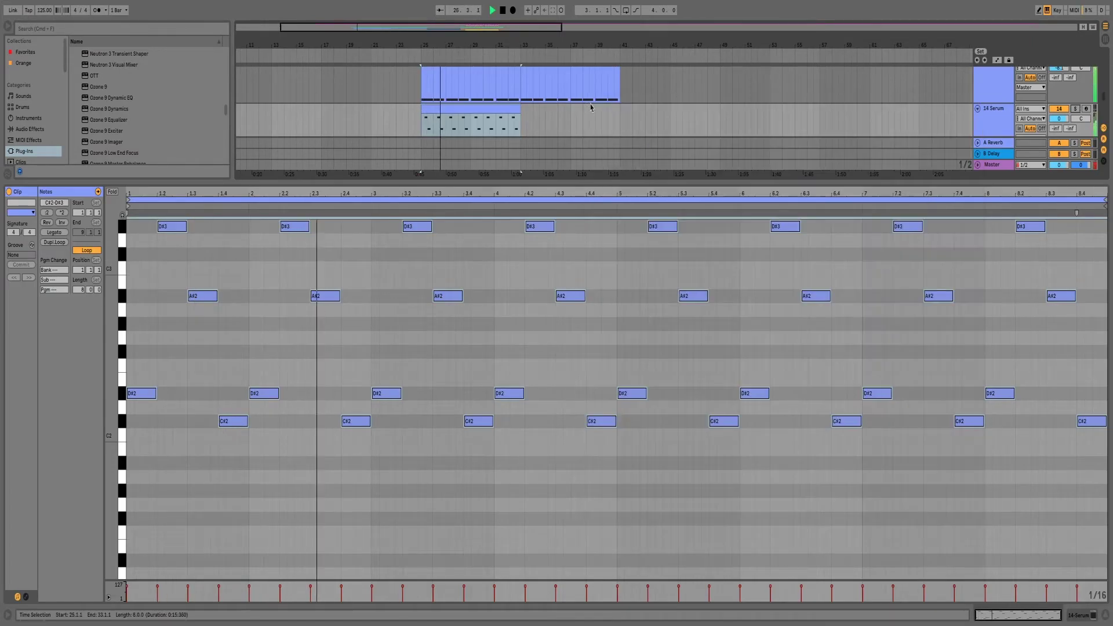
key("ctrl+alt+l")
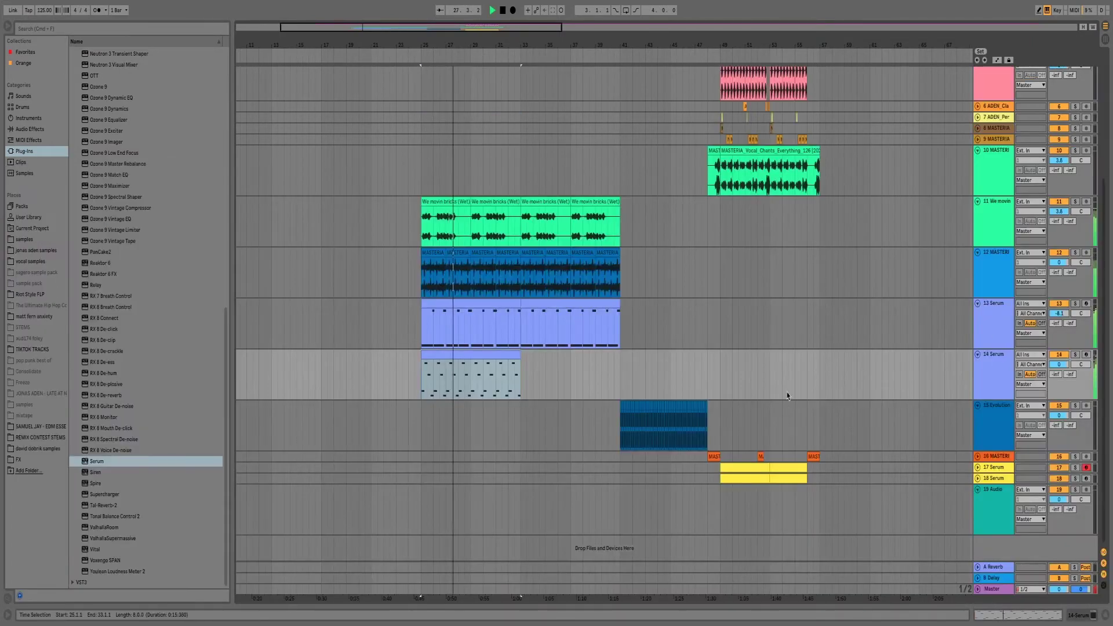
key("super+d")
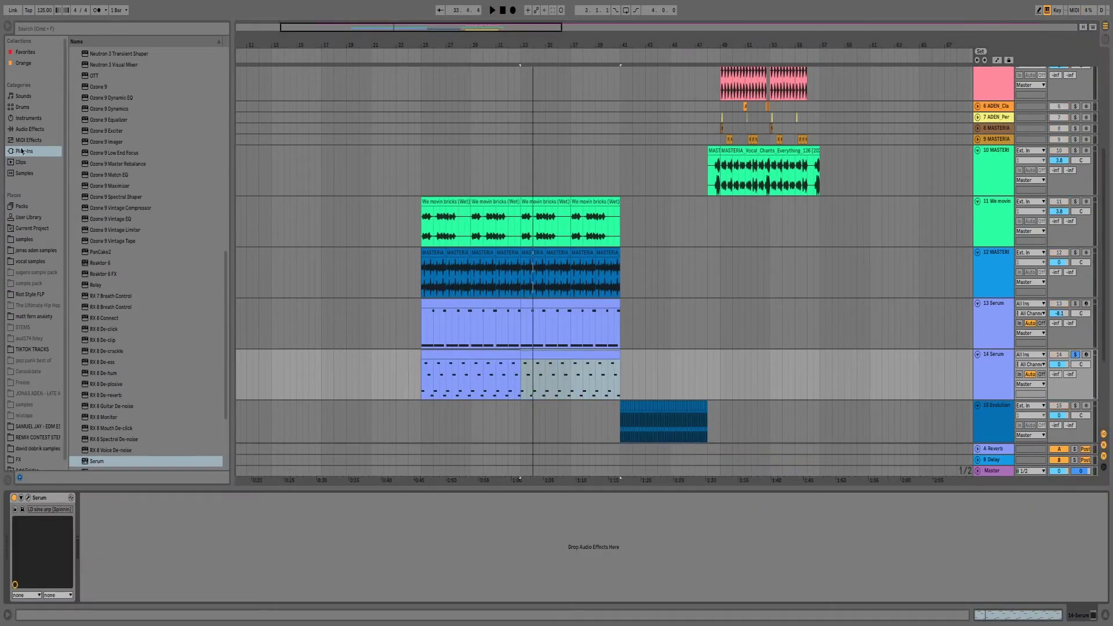
Add Delay, the OTT multiband dynamics preset and Reverb to the Serum arp track's effect chain.
left_click(25, 129)
double_click(101, 128)
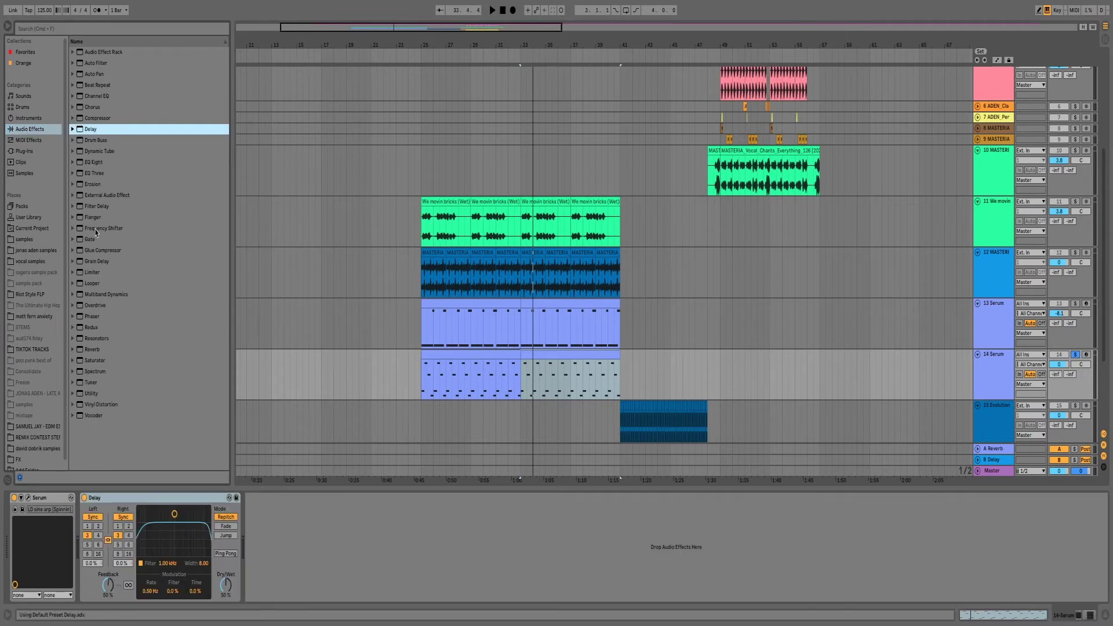
left_click(74, 295)
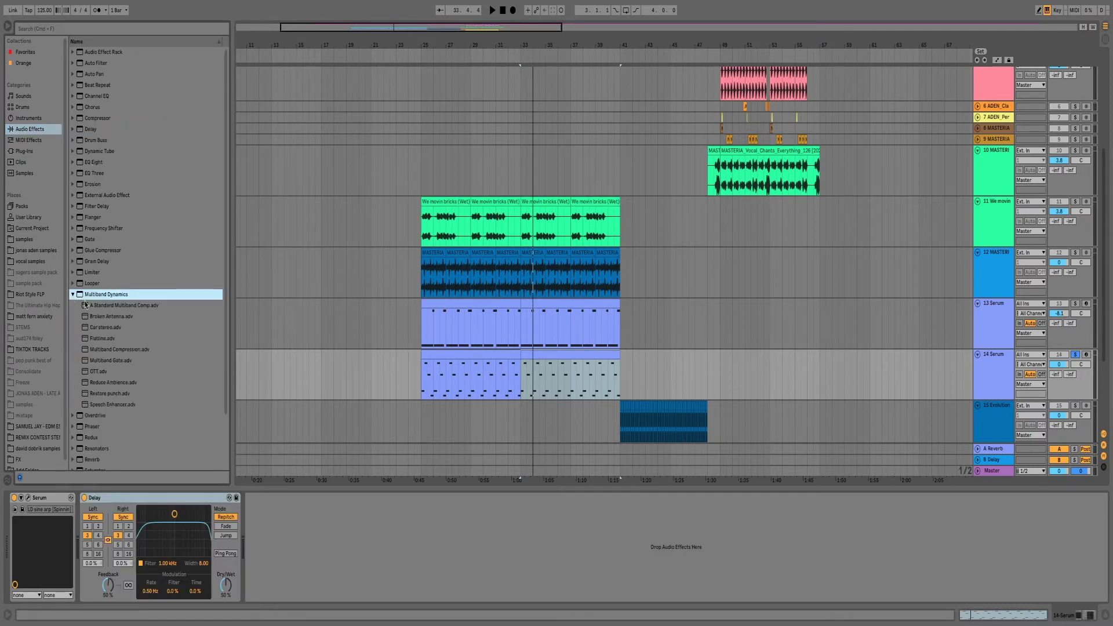
double_click(94, 372)
left_click(73, 294)
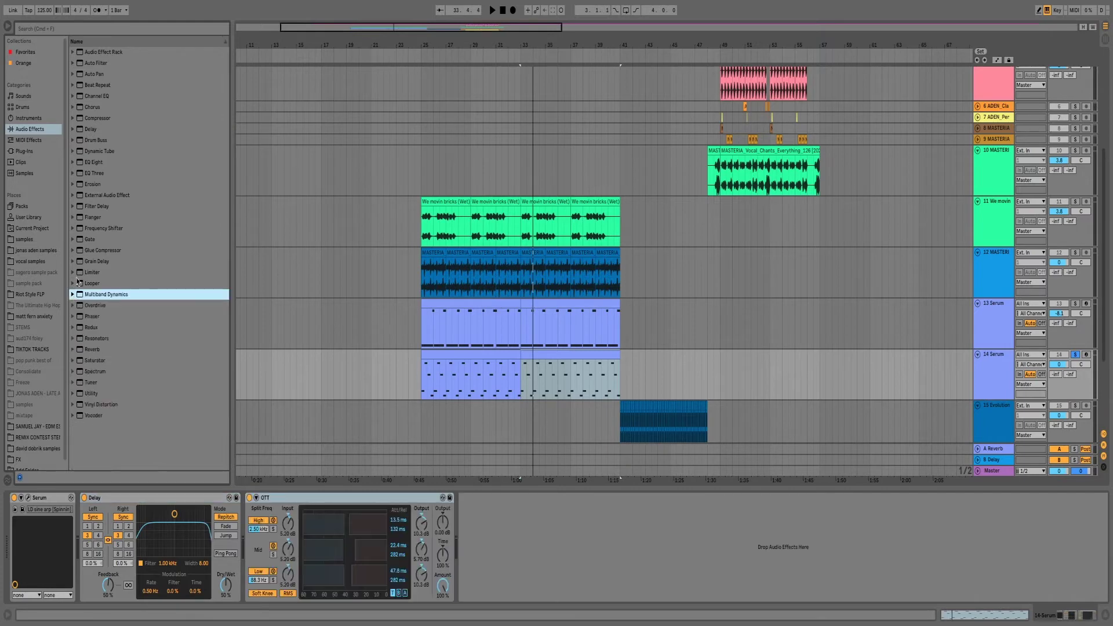
double_click(93, 350)
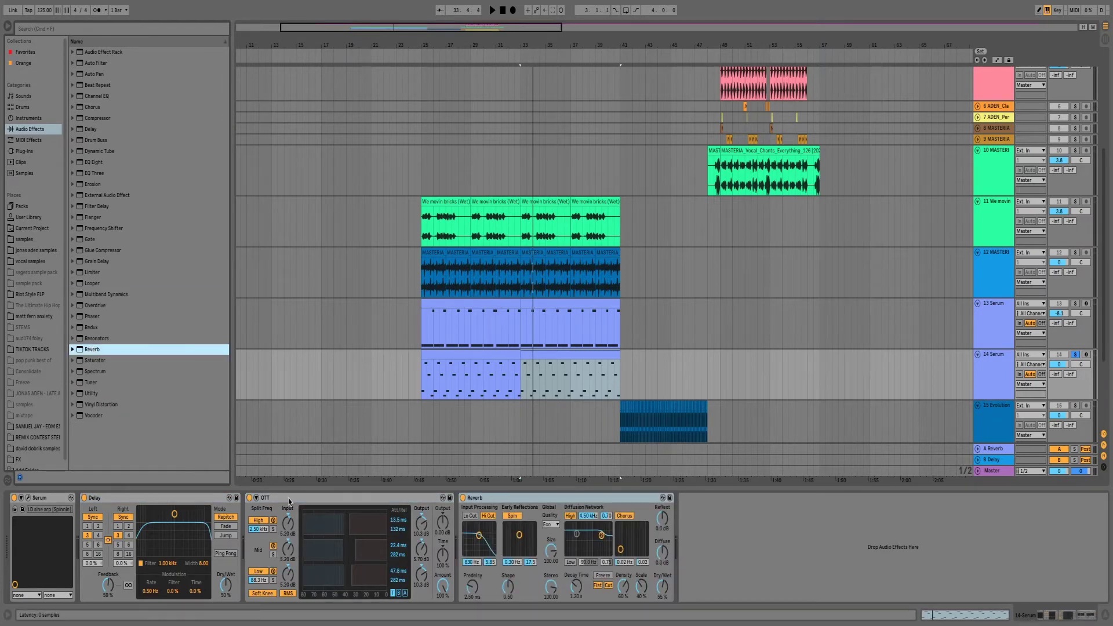
Move OTT ahead of Delay in the arp's chain, set its amount to 32% and start playback.
left_click_drag(290, 500, 97, 515)
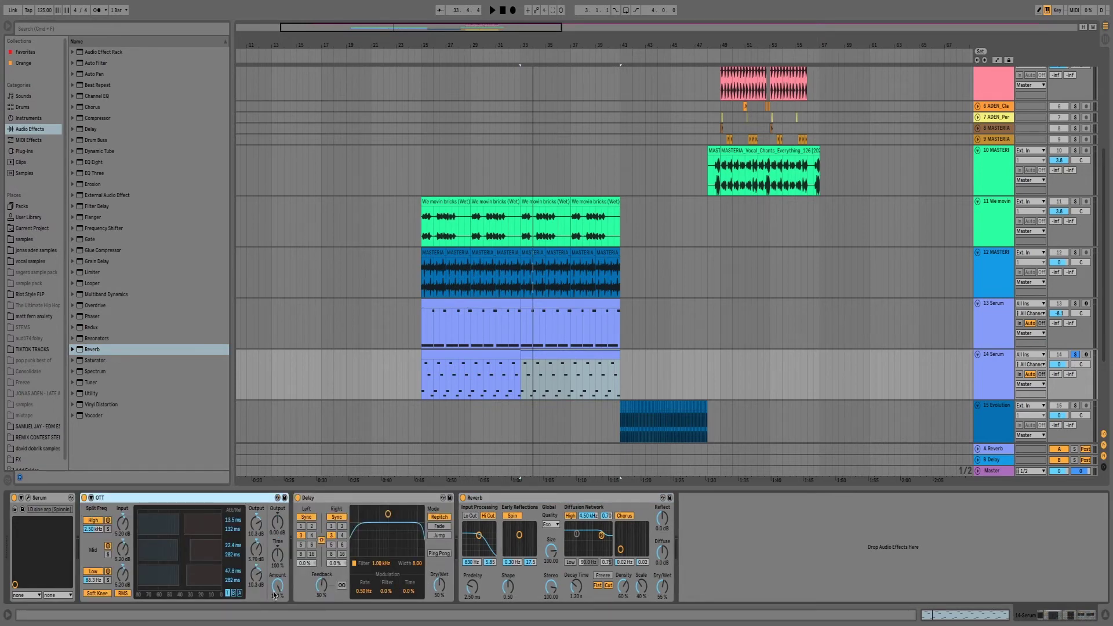
left_click_drag(275, 595, 275, 623)
key("space")
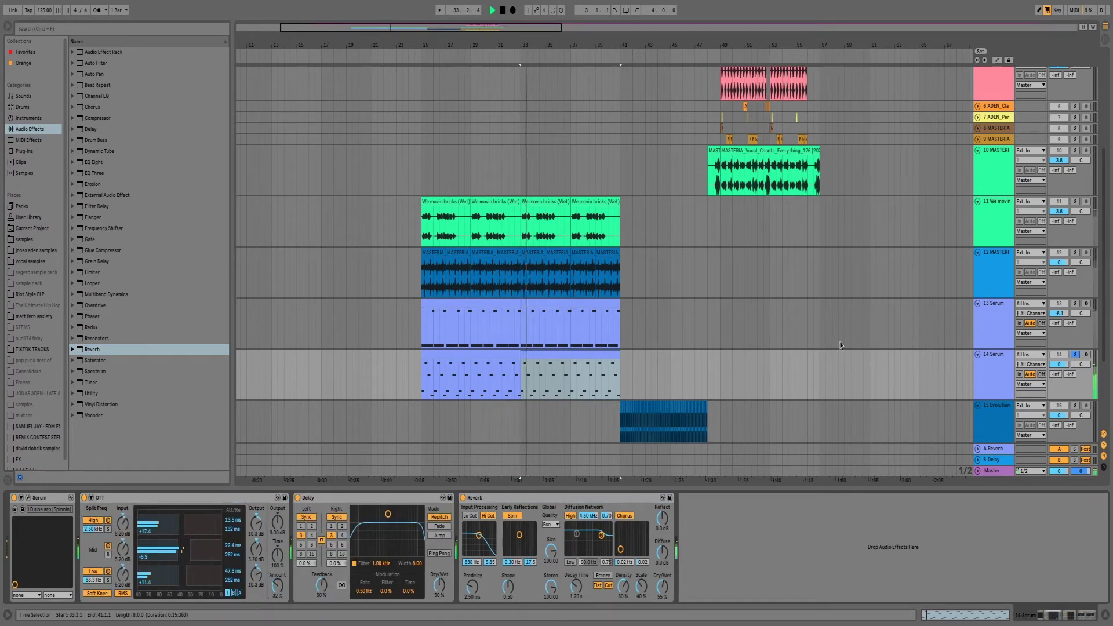
Adjust the arp's Delay to 54% feedback and 50% dry/wet during playback, and lengthen the Reverb's decay time.
left_click_drag(323, 579, 323, 603)
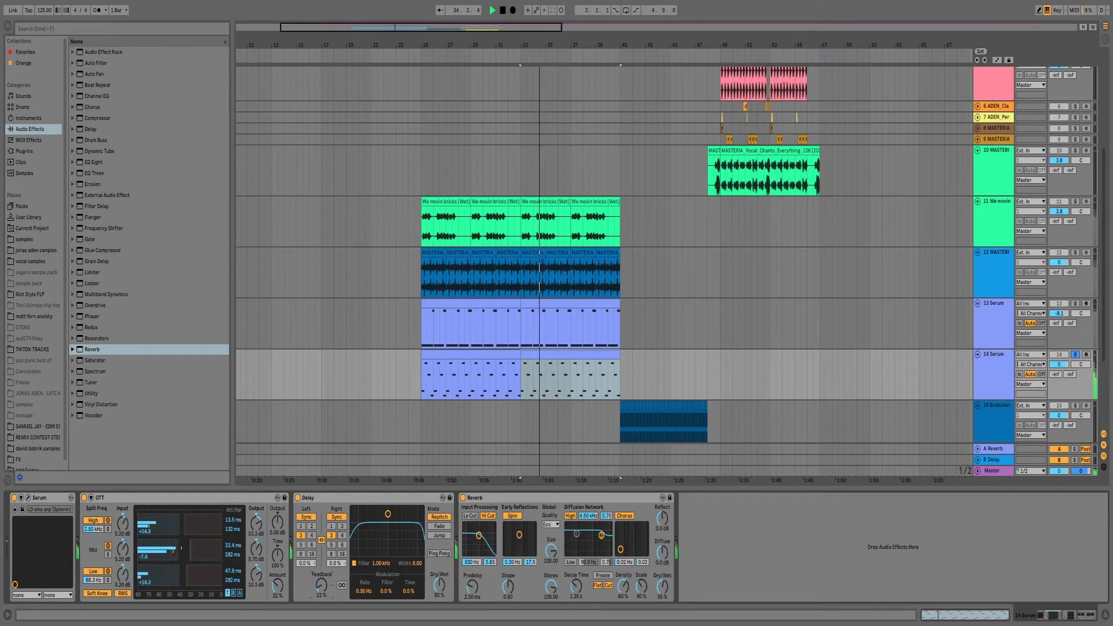
left_click_drag(440, 587, 440, 597)
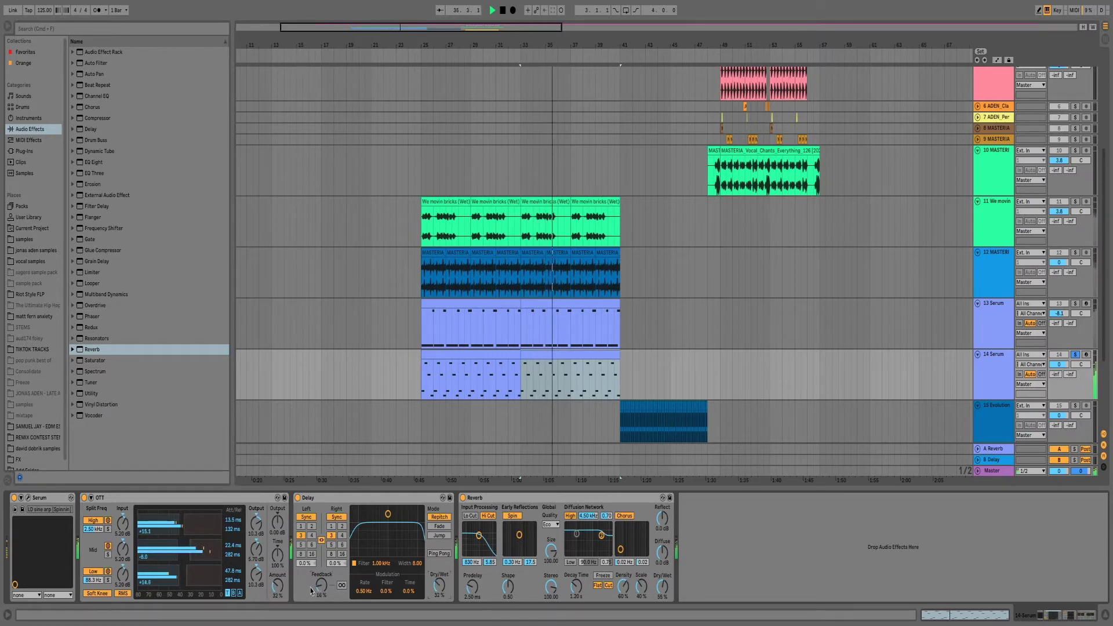
left_click_drag(323, 588, 323, 566)
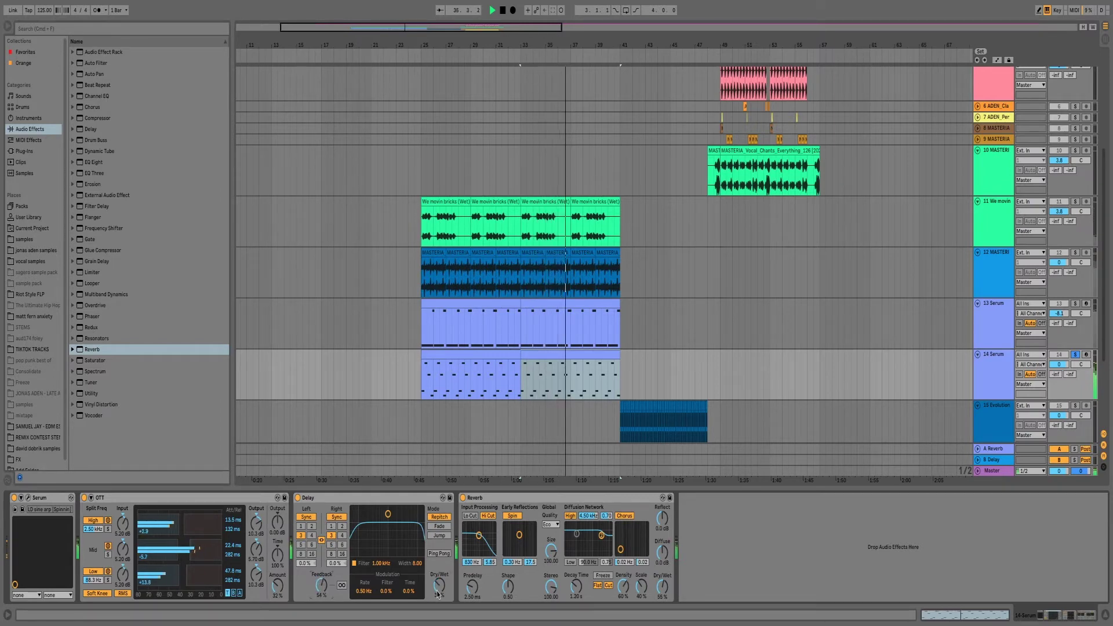
left_click_drag(439, 590, 439, 580)
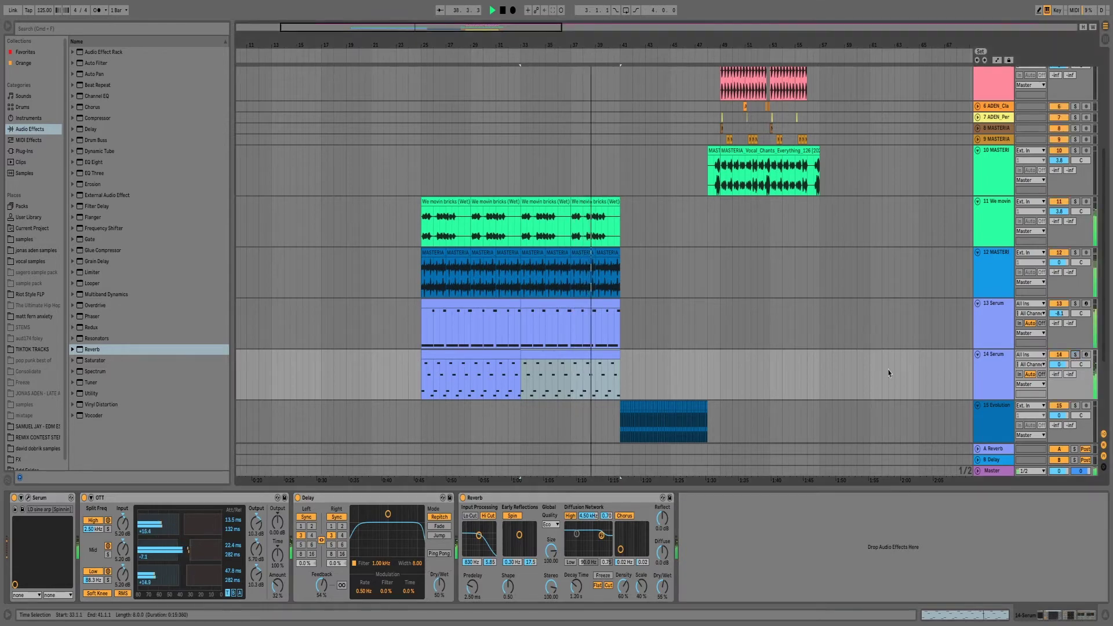
left_click(425, 382)
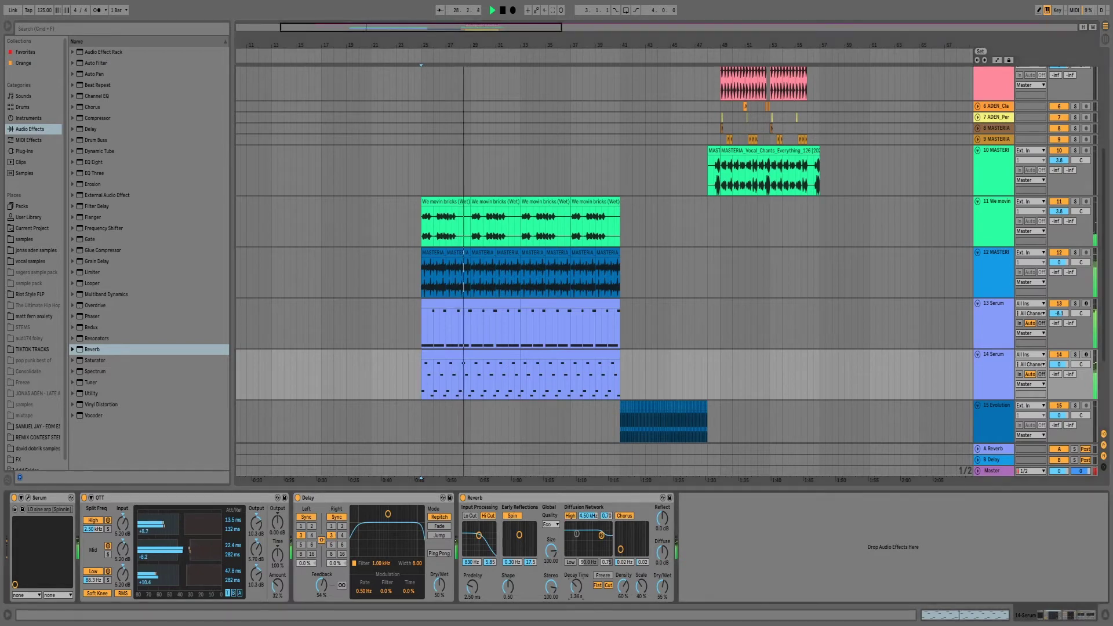
left_click_drag(577, 591, 577, 589)
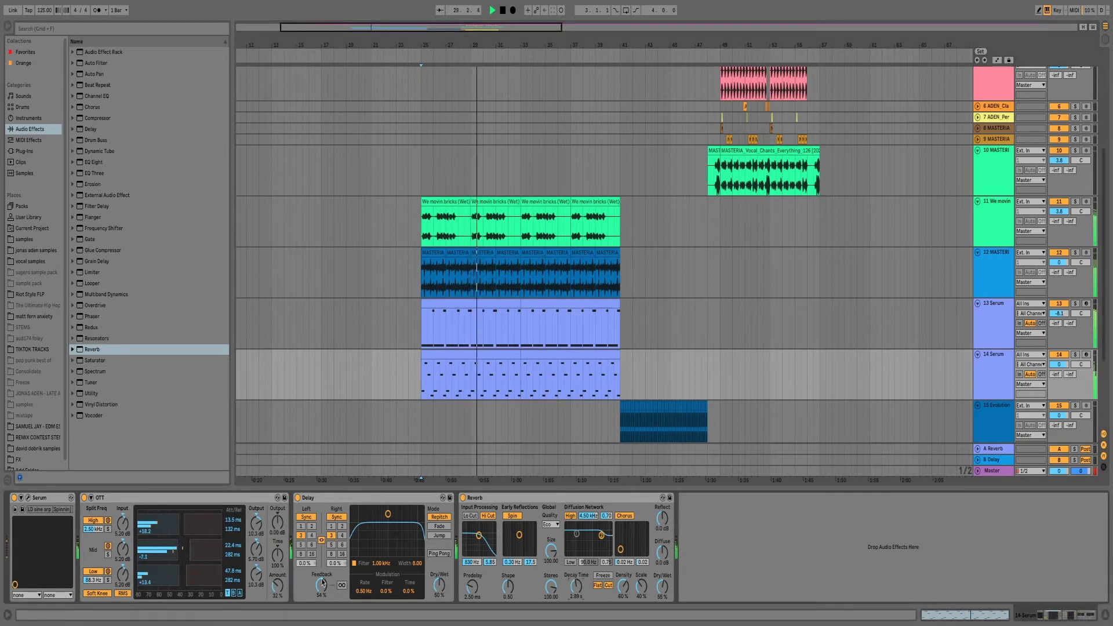
Solo the arp track, reduce its Delay to 18% feedback and 17% dry/wet, and raise the OTT amount.
left_click(1075, 355)
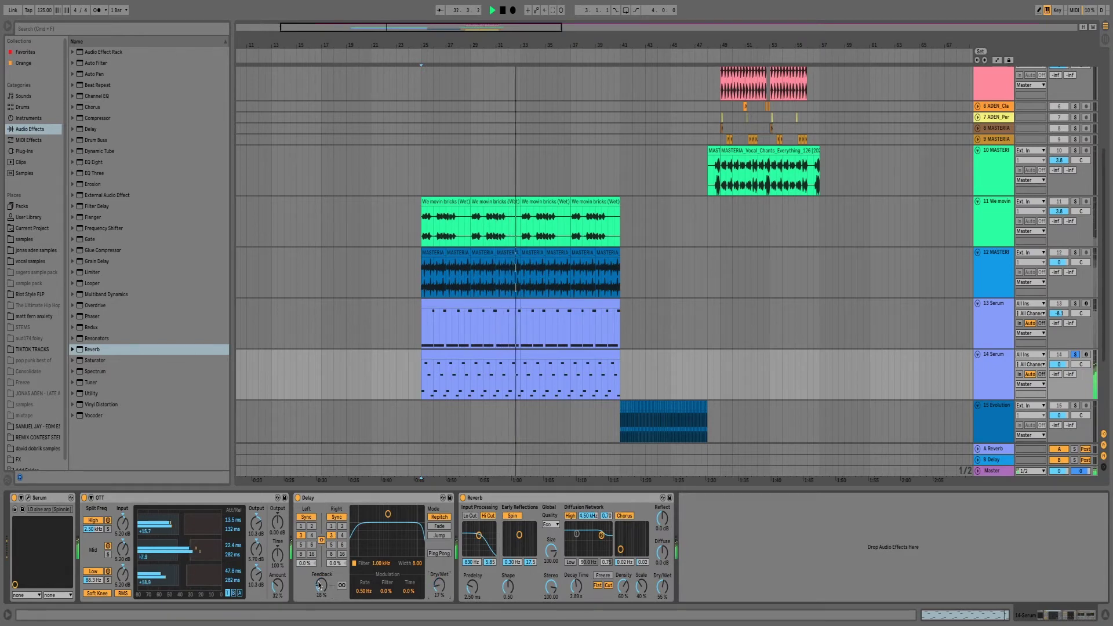
mouse_move(274, 576)
left_mouse_down()
mouse_move(275, 555)
mouse_move(275, 592)
left_mouse_up()
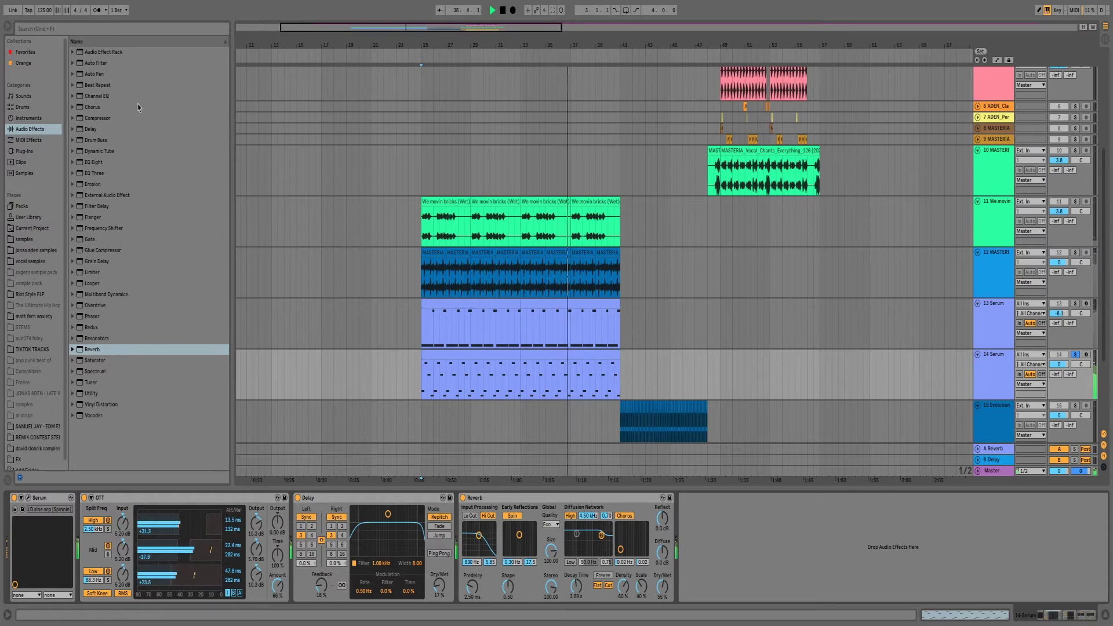
Add EQ Eight directly after Serum on the arp track with a low cut at about 174 Hz, and fold the effects.
double_click(93, 162)
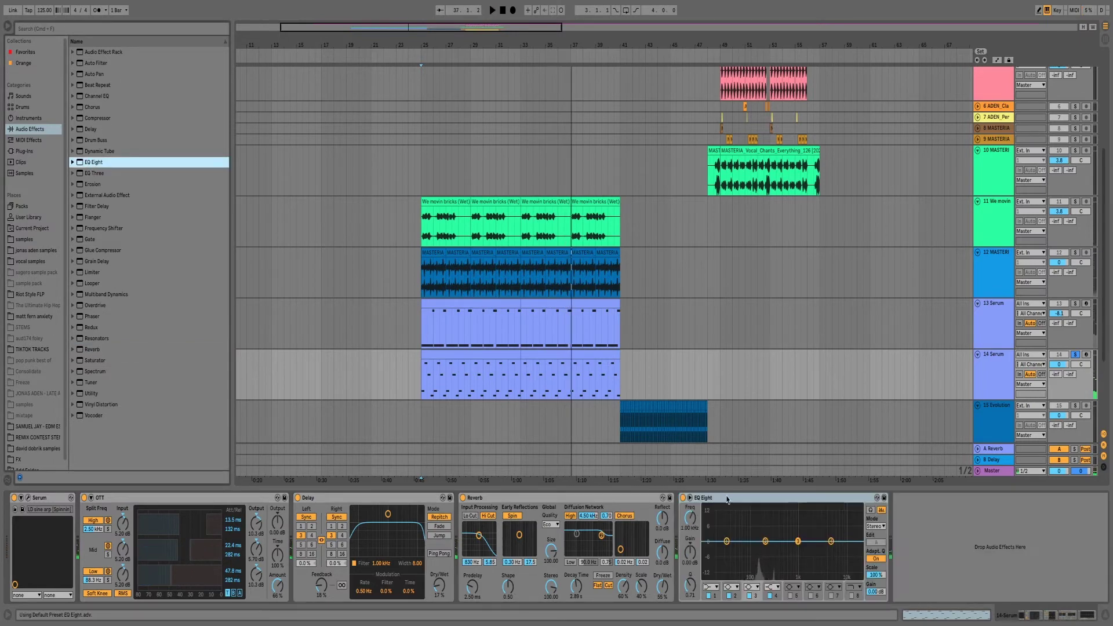
left_click_drag(728, 499, 102, 522)
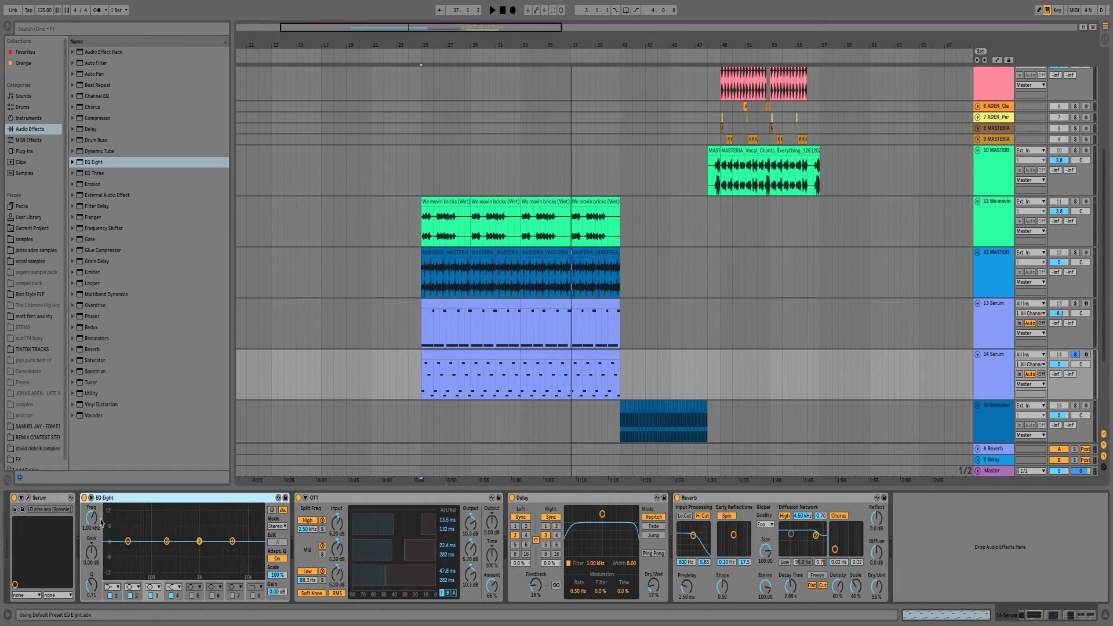
left_click(110, 588)
left_click(112, 520)
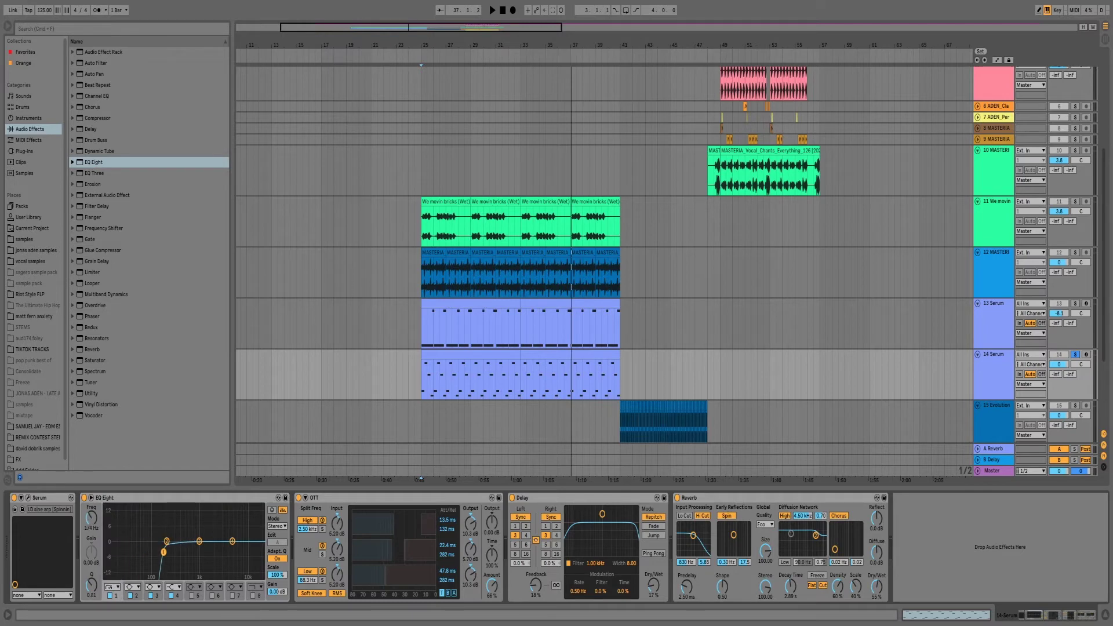
double_click(162, 497)
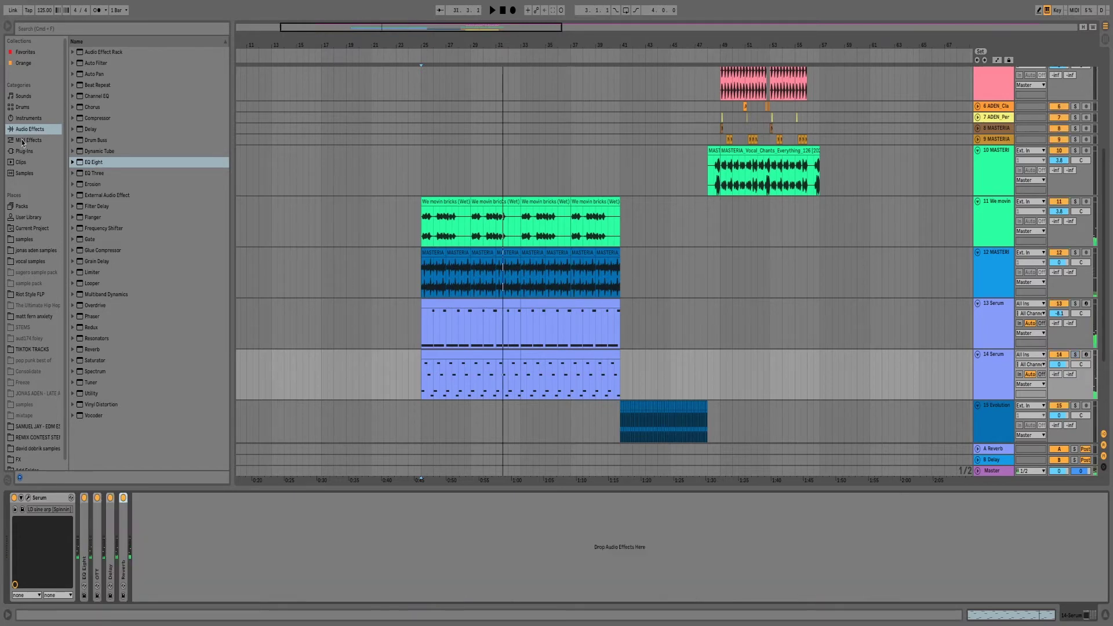
Add the DC1A3 compressor at the end of the arp's chain, set its input to -2.2 during playback, and fold the device.
left_click(21, 152)
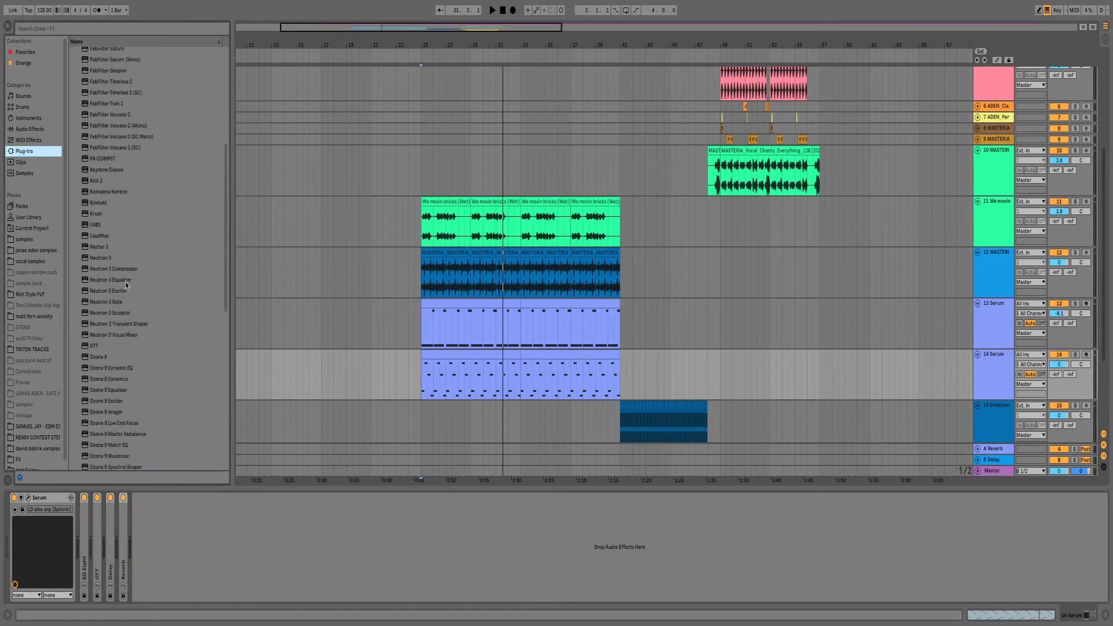
left_click(102, 99)
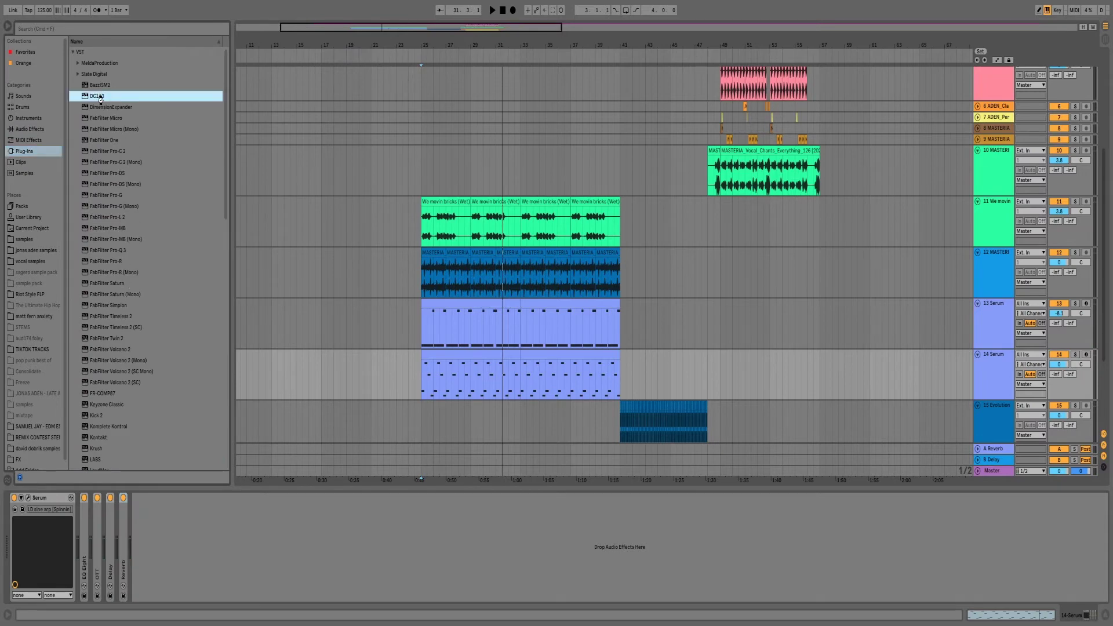
key("Return")
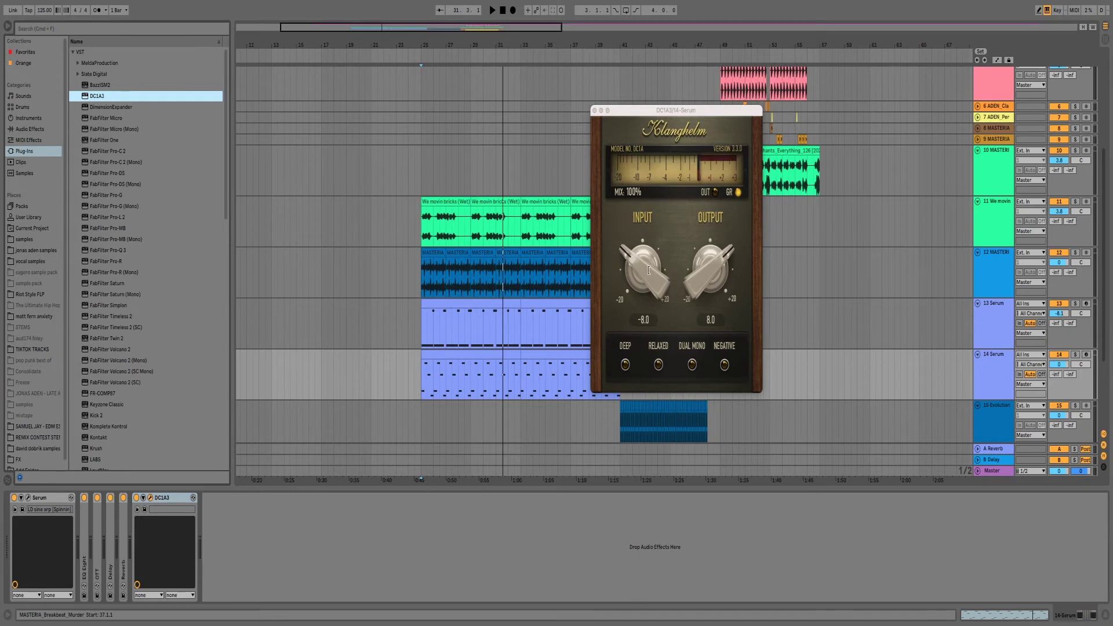
key("space")
mouse_move(649, 270)
left_mouse_down()
mouse_move(659, 212)
mouse_move(642, 243)
left_mouse_up()
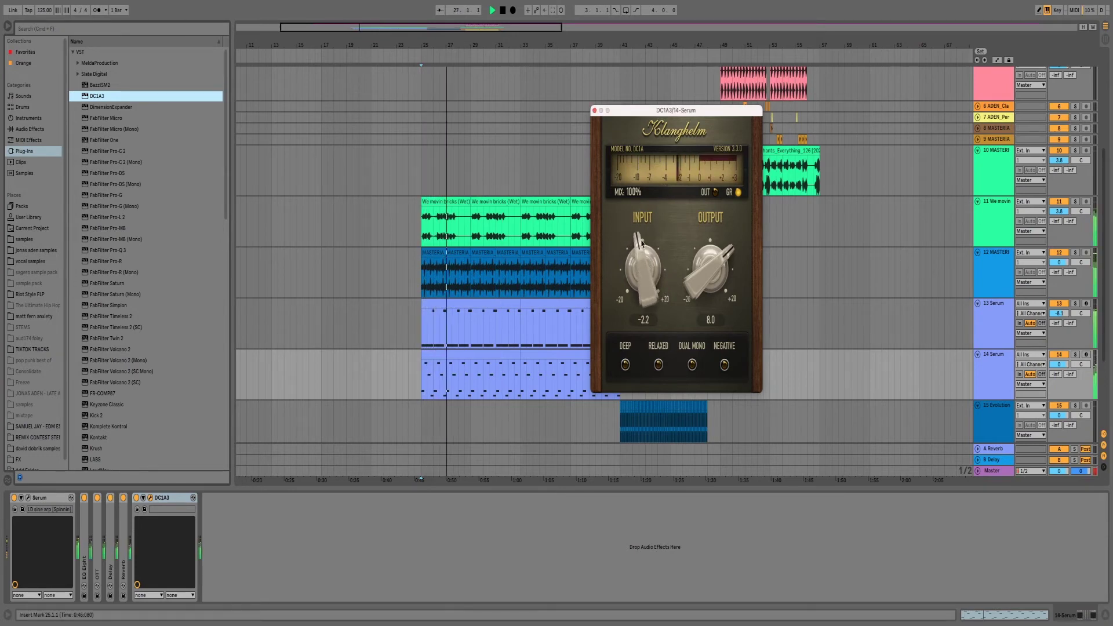
key("super+alt+p")
left_click(168, 499)
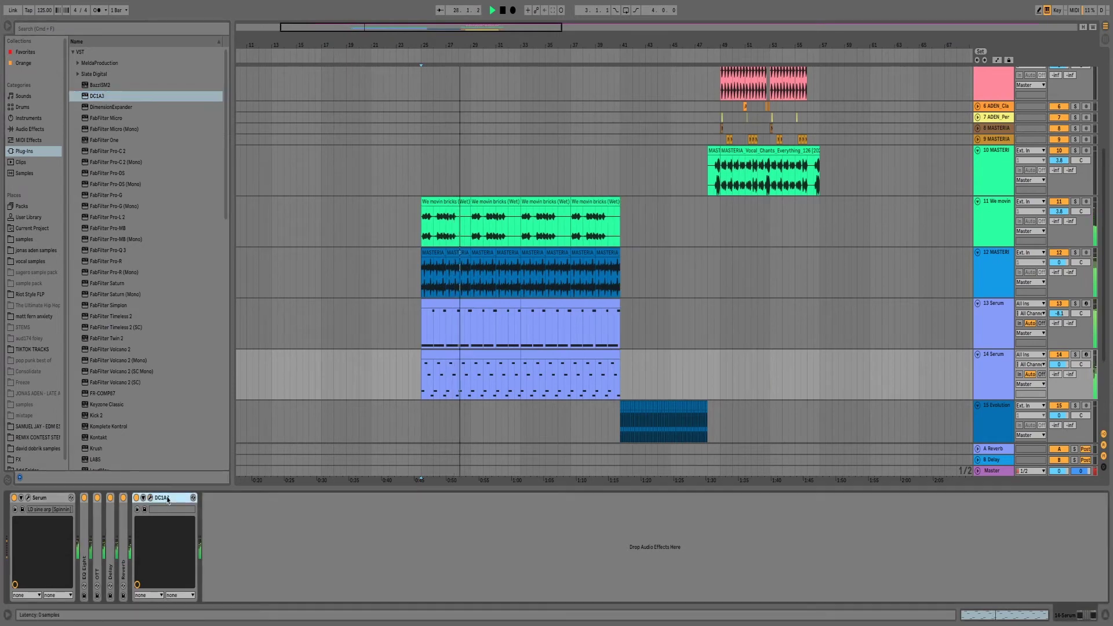
double_click(168, 500)
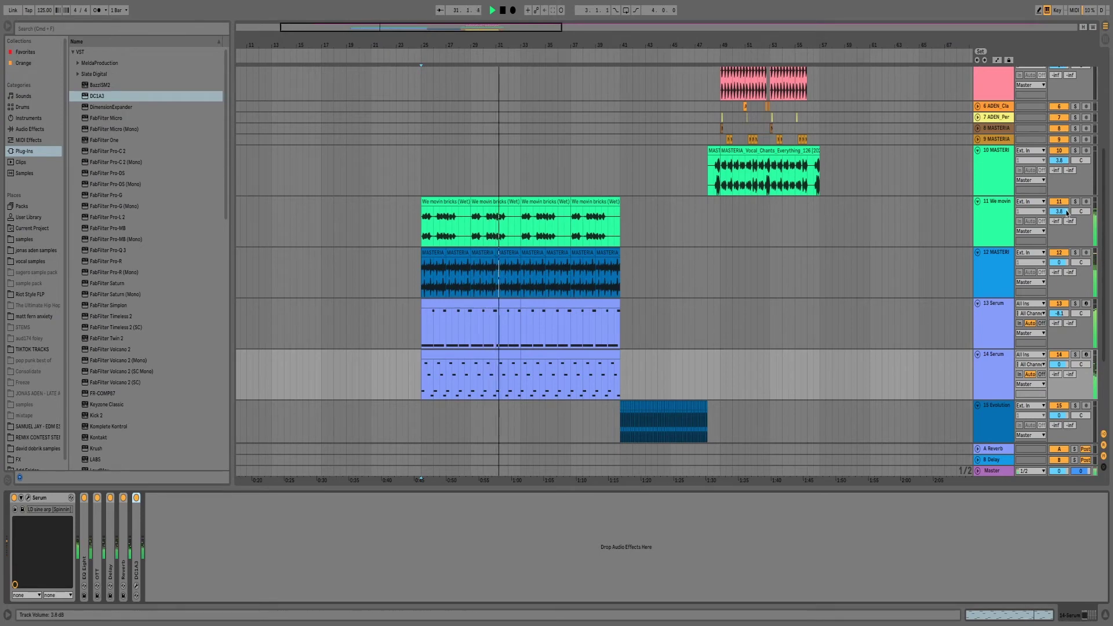
Raise the "We movin bricks" vocal track's volume to 5.3 dB.
left_click_drag(1061, 212, 1061, 200)
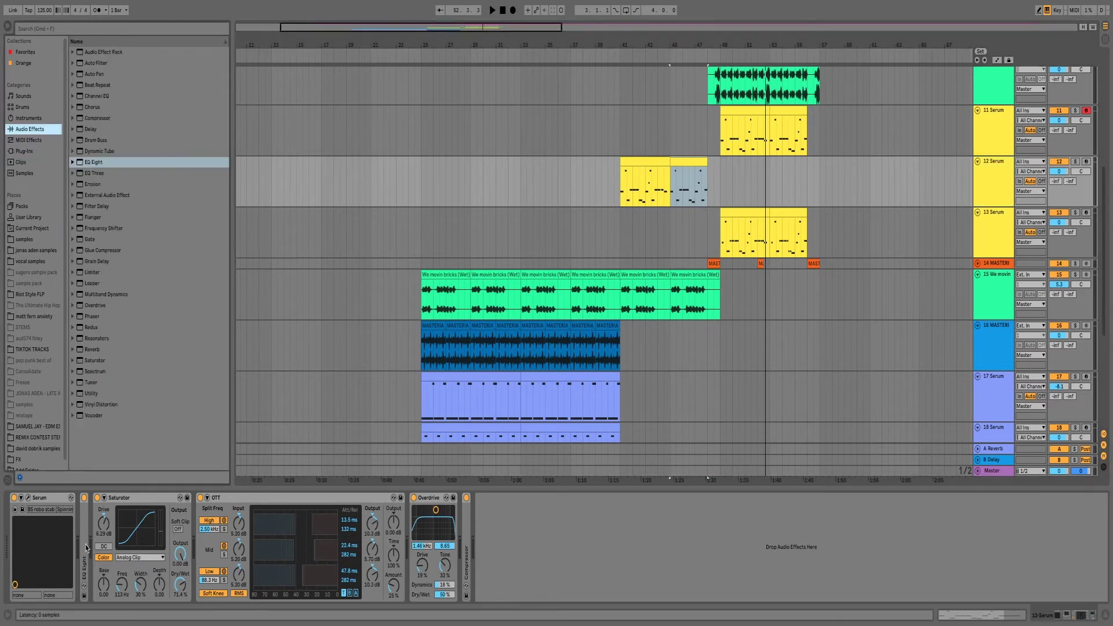
Adjust the EQ Eight low cut on the Serum track starting at bar 41, and add Bass Kleph's Easy Wash Out rack after its Compressor.
left_click_drag(87, 548, 187, 550)
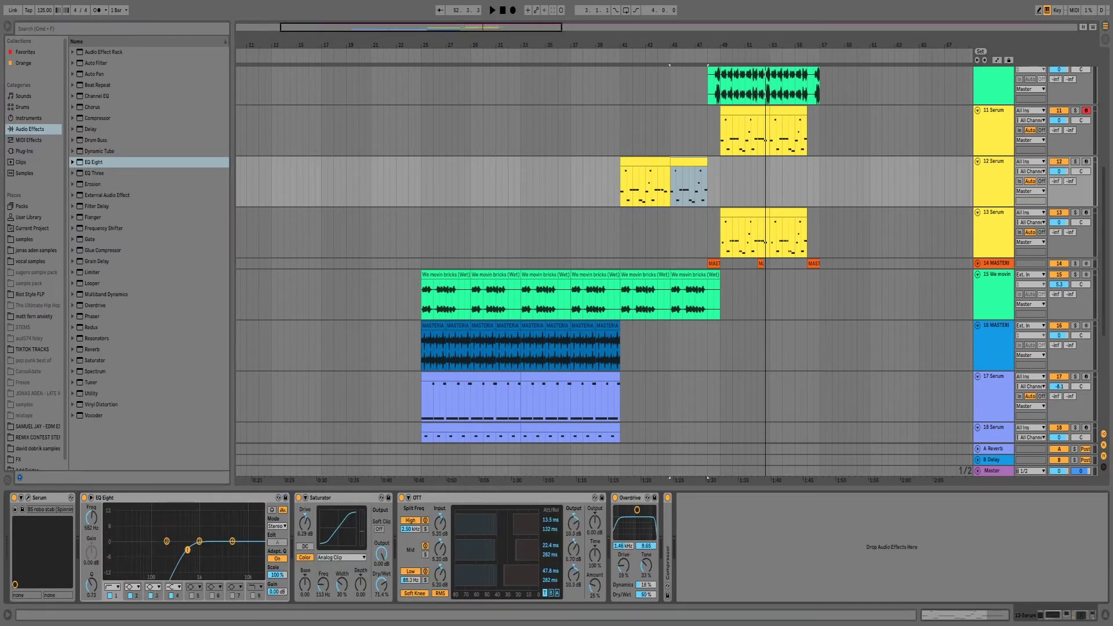
left_click(91, 498)
left_click(72, 52)
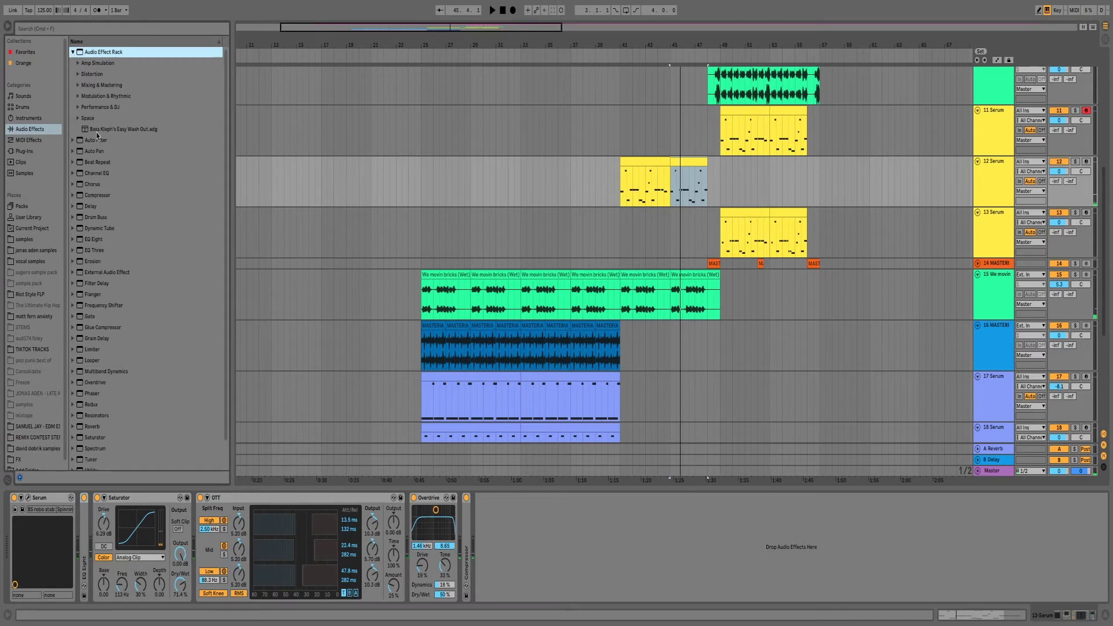
left_click(97, 132)
left_click_drag(525, 416, 557, 518)
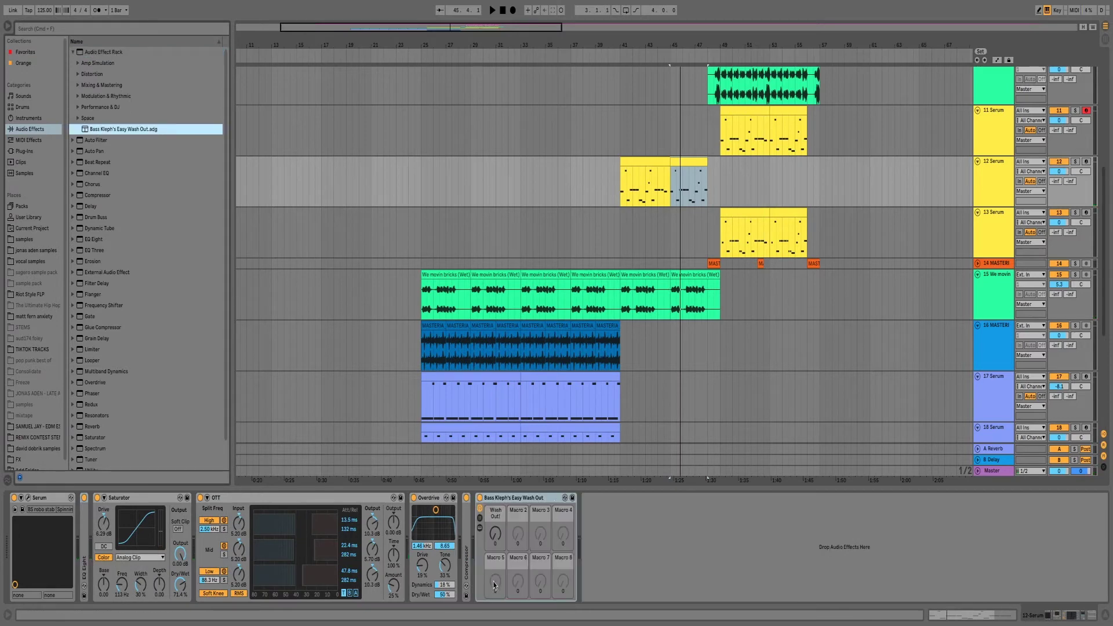
Replace Overdrive in the bar 41 Serum track's chain with a Reverb before the Easy Wash Out rack, and add Auto Filter.
scroll(179, 299, "down", 2)
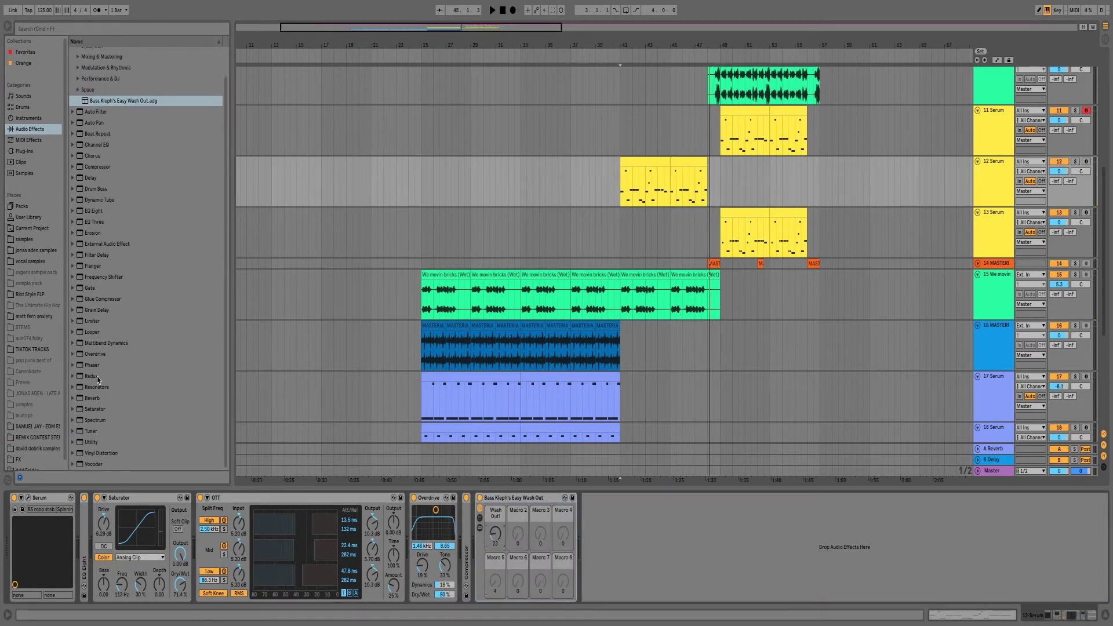
double_click(95, 397)
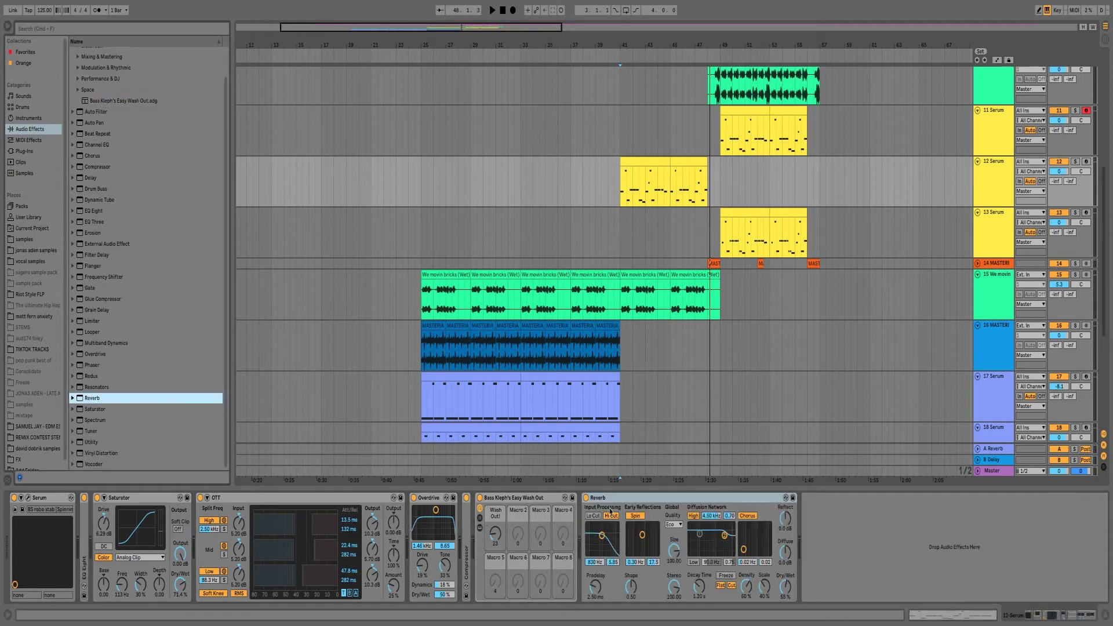
left_click_drag(609, 498, 435, 500)
key("Delete")
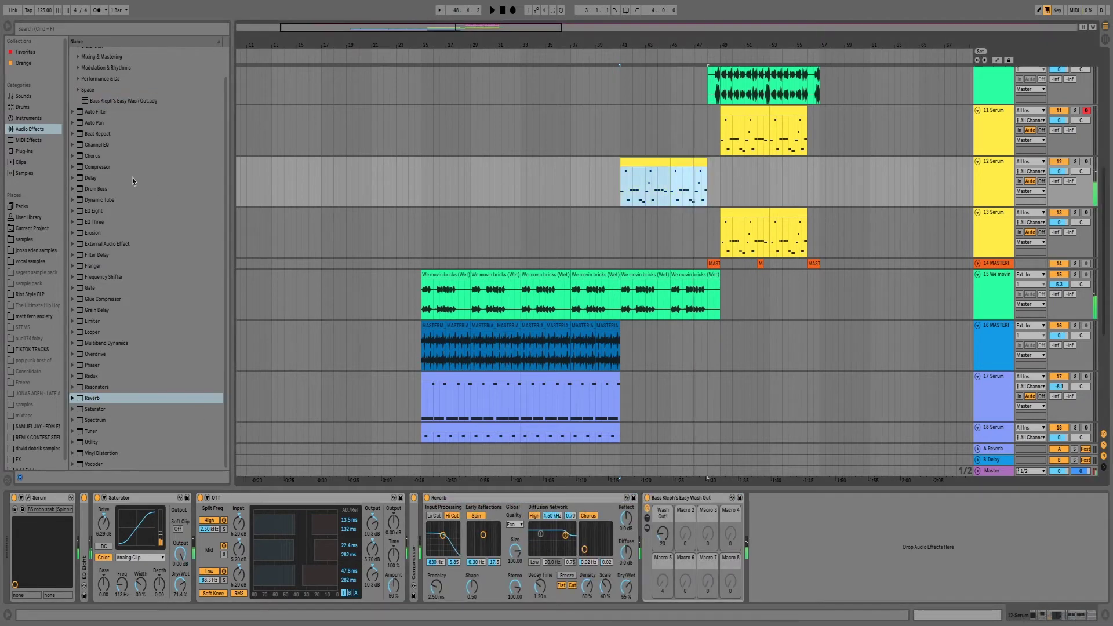
double_click(88, 114)
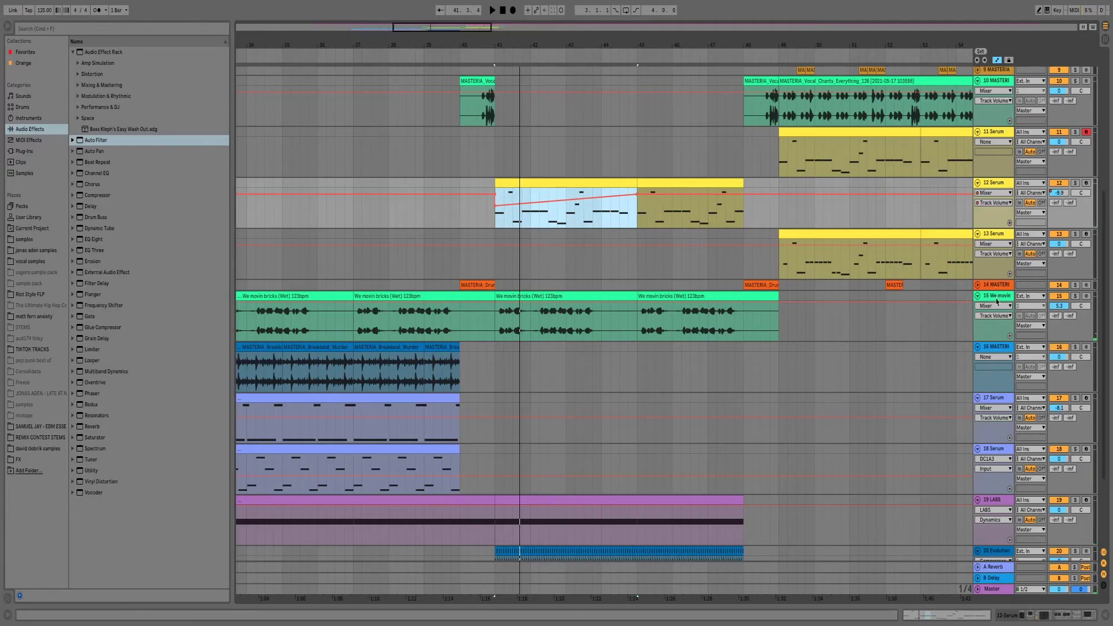
Insert an audio track below track 14 for the effect samples, and position the MASTERIA riser clip above the "We movin bricks" vocal.
left_click(997, 285)
key("super+t")
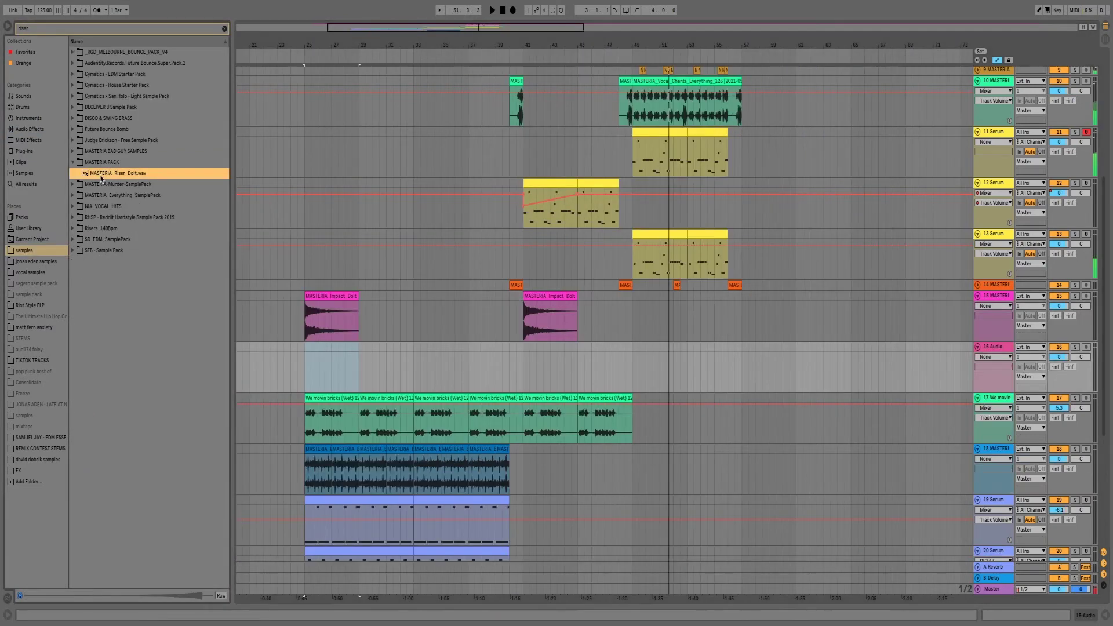
mouse_move(406, 366)
left_mouse_down()
mouse_move(492, 367)
mouse_move(421, 366)
left_mouse_up()
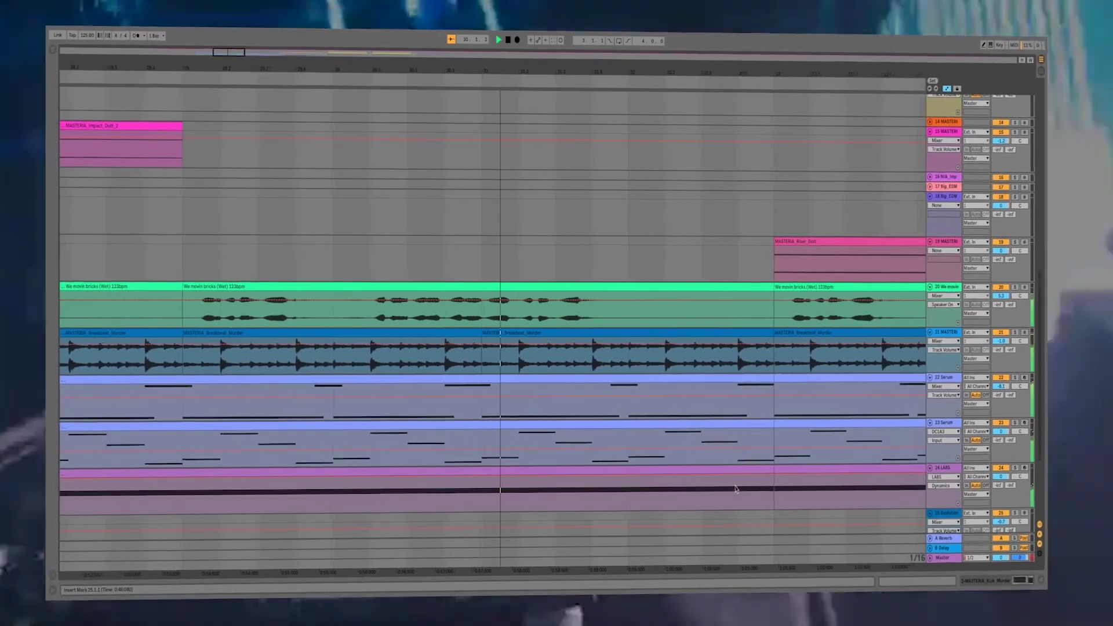
mouse_move(795, 529)
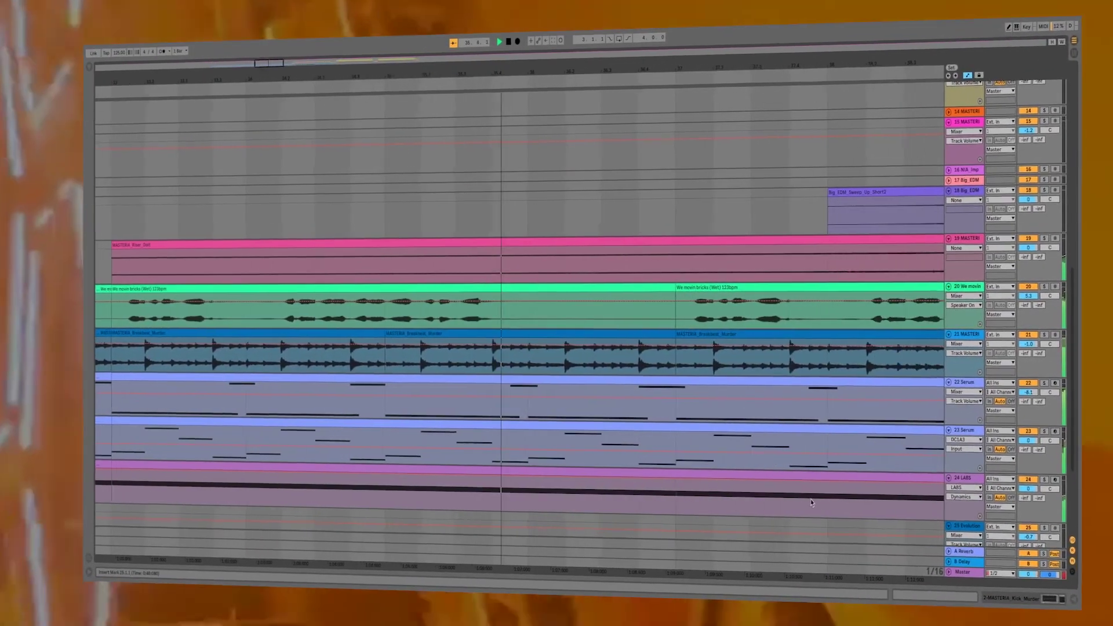
scroll(814, 506, "up", 2)
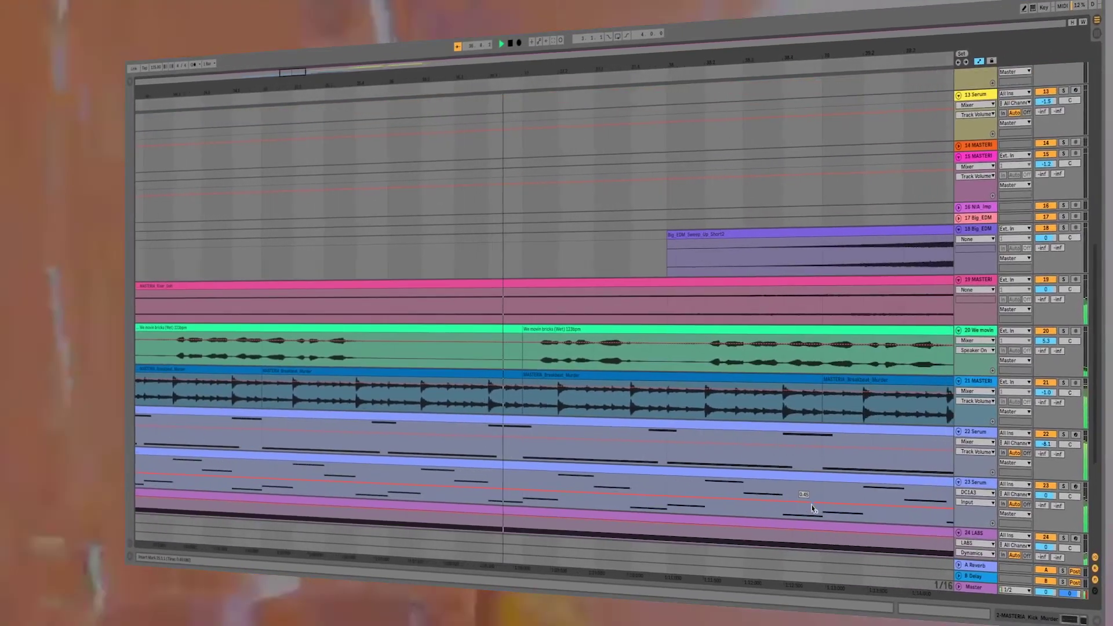